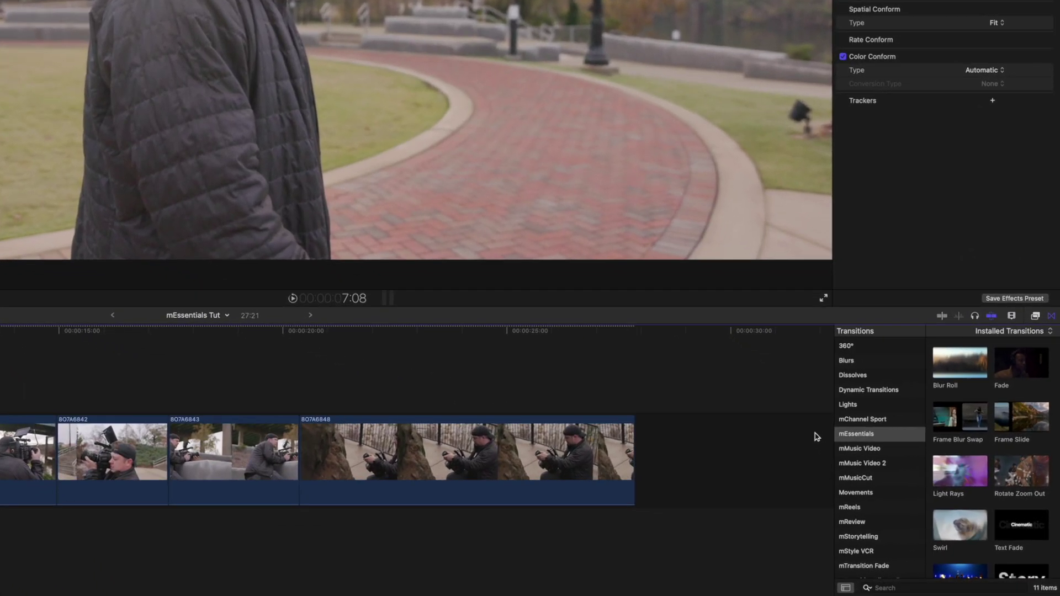
# Show the mEssentials effects (Avatar, Placeholder, Split Screen) and browse the mEssentials titles.
pyautogui.click(1034, 315)
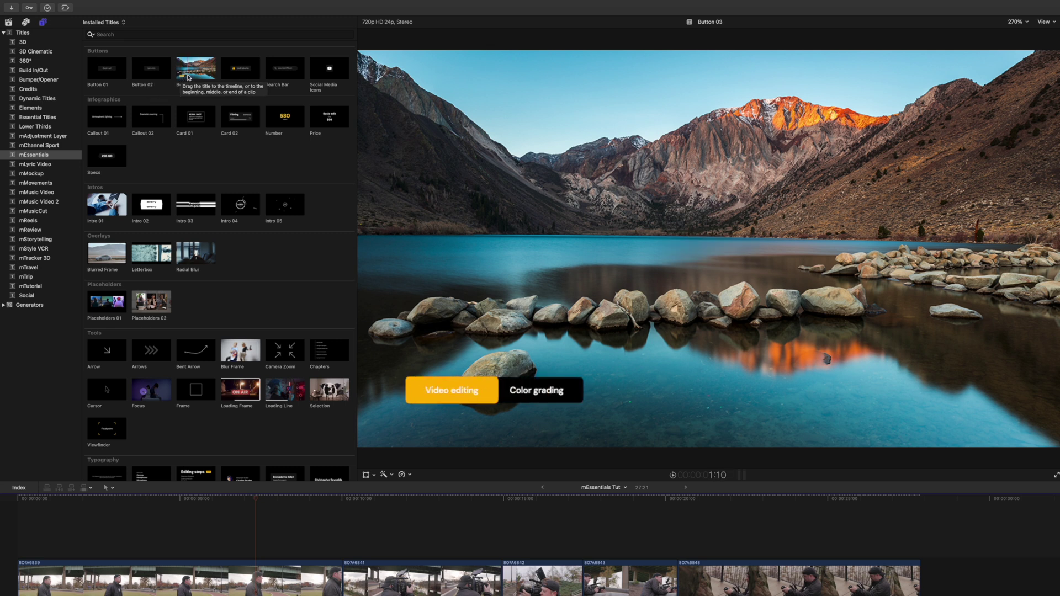
pyautogui.scroll(-2, 190, 148)
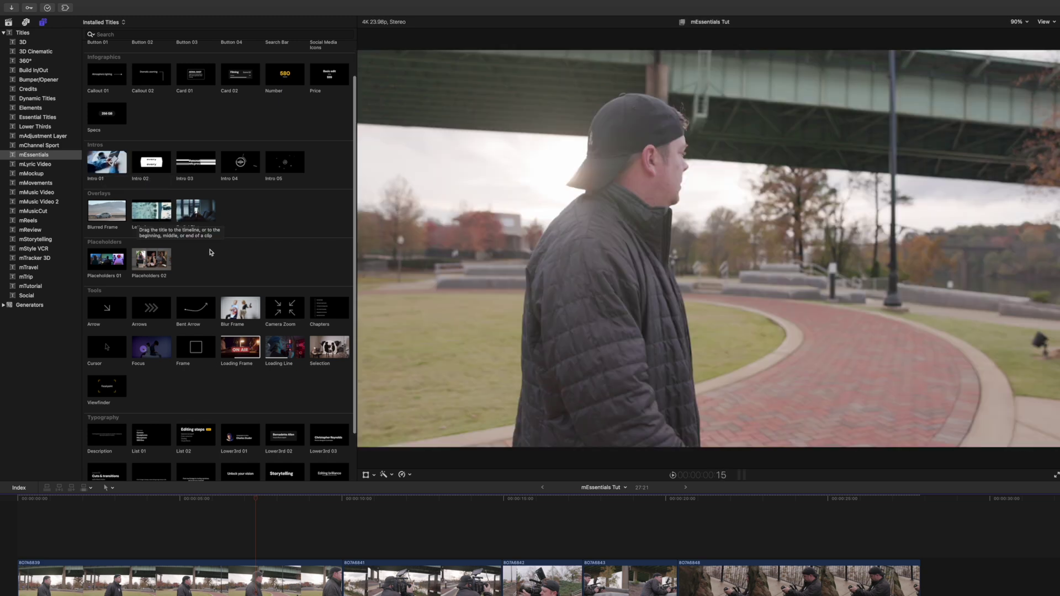
pyautogui.scroll(-1, 205, 253)
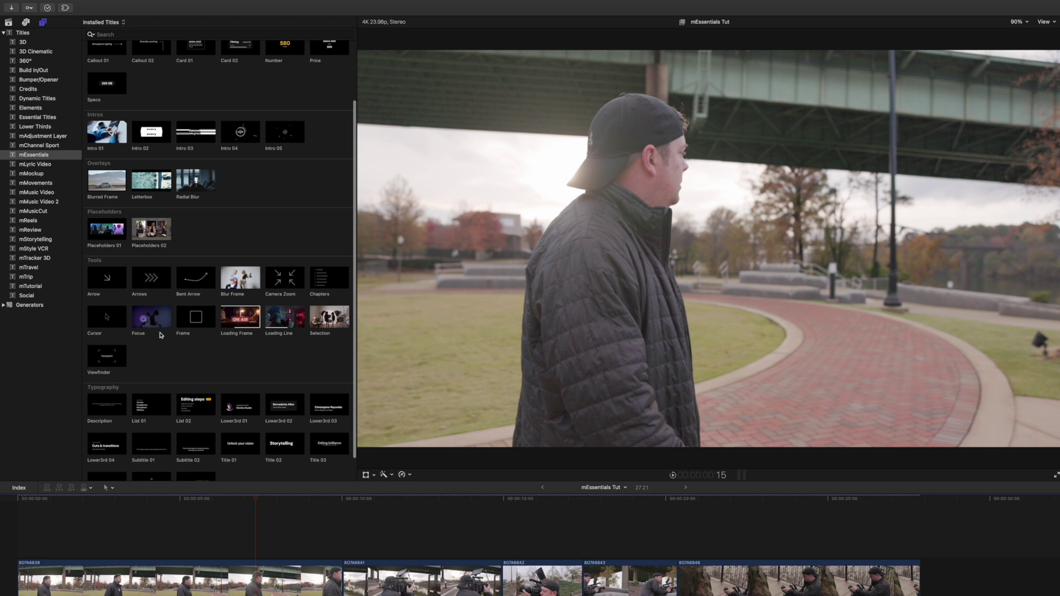
pyautogui.scroll(-1, 184, 344)
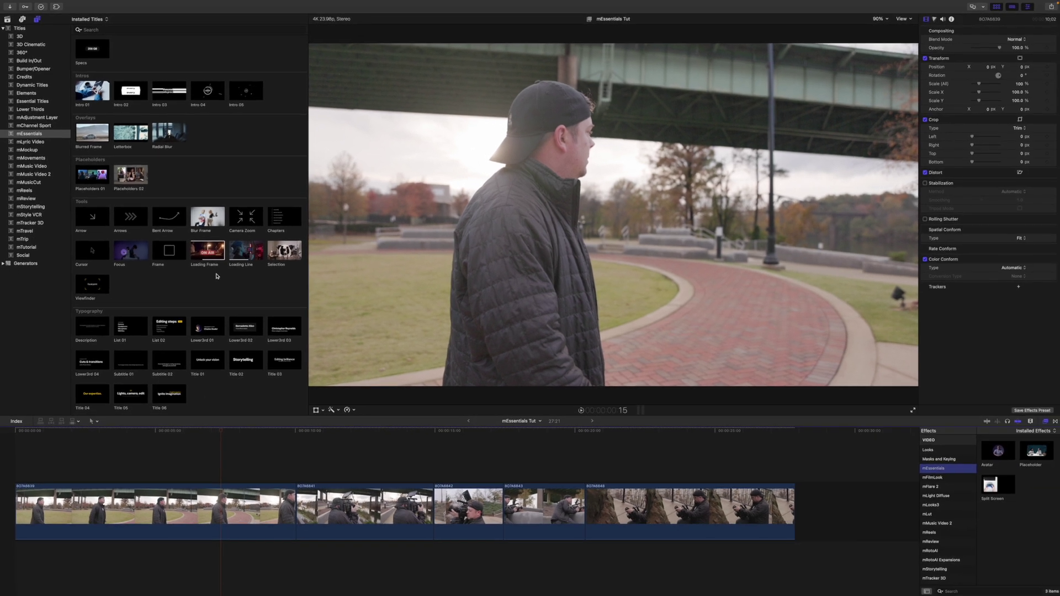
pyautogui.scroll(3, 251, 320)
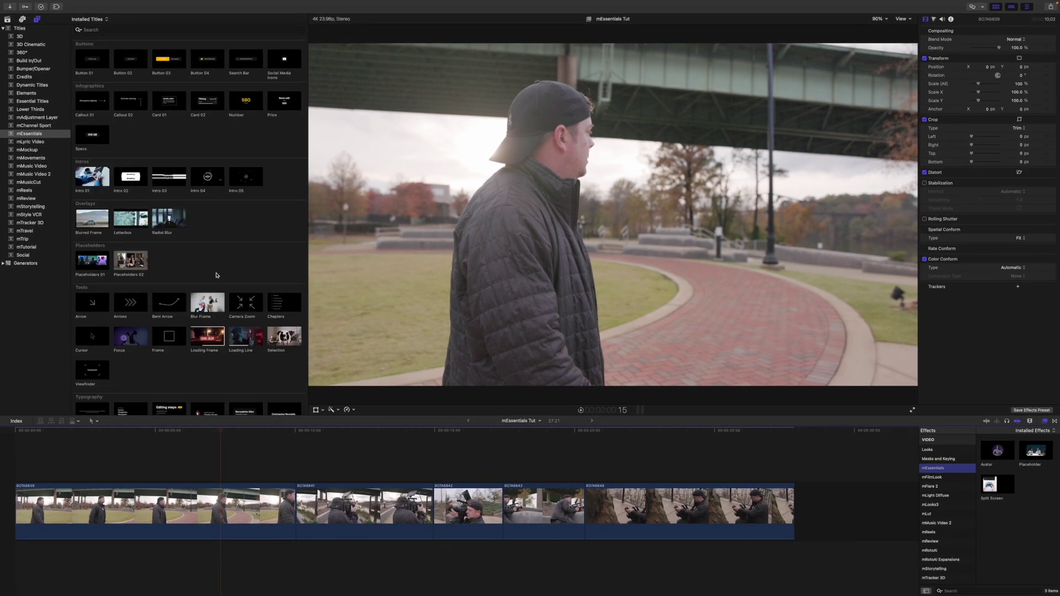
# Add the Button 01 'Check it out!' title above the clips, moving it up-right and enlarging it.
pyautogui.moveTo(88, 64); pyautogui.dragTo(157, 455)
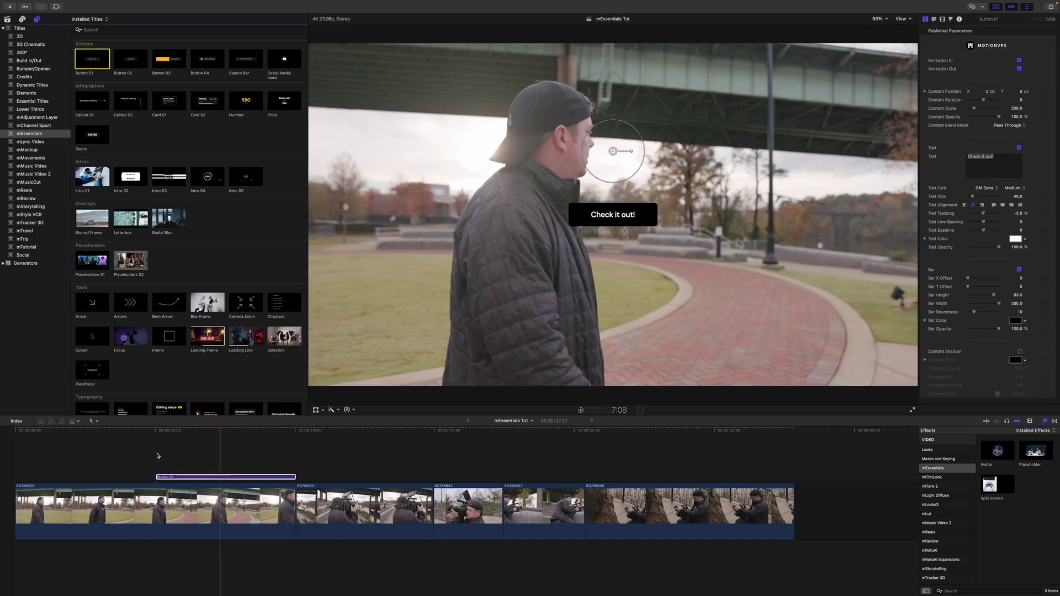
pyautogui.click(217, 478)
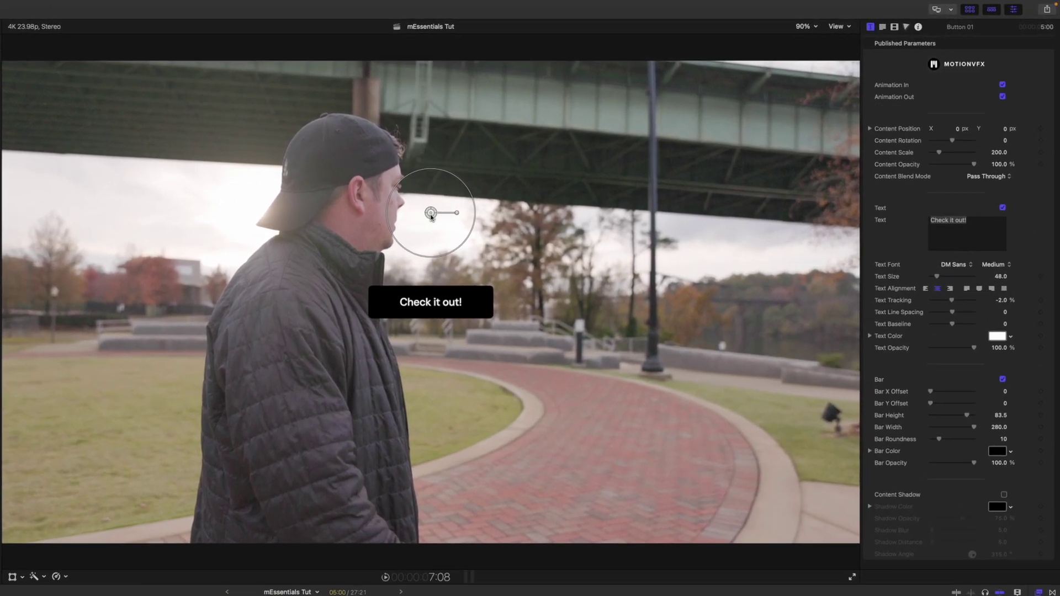
pyautogui.moveTo(612, 154); pyautogui.dragTo(661, 151)
pyautogui.moveTo(494, 214); pyautogui.dragTo(541, 214)
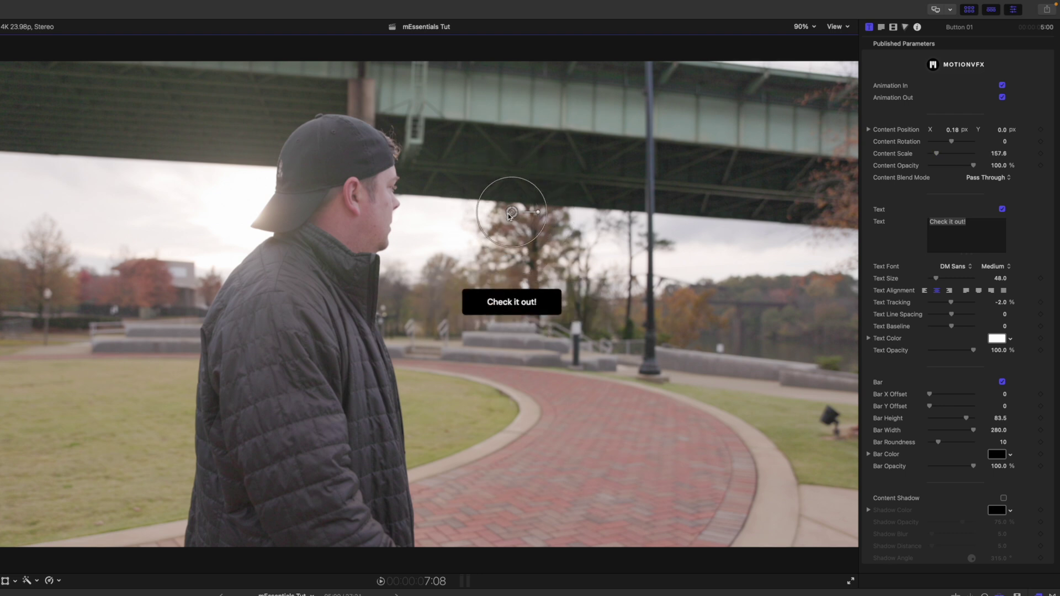
pyautogui.moveTo(513, 214); pyautogui.dragTo(591, 180)
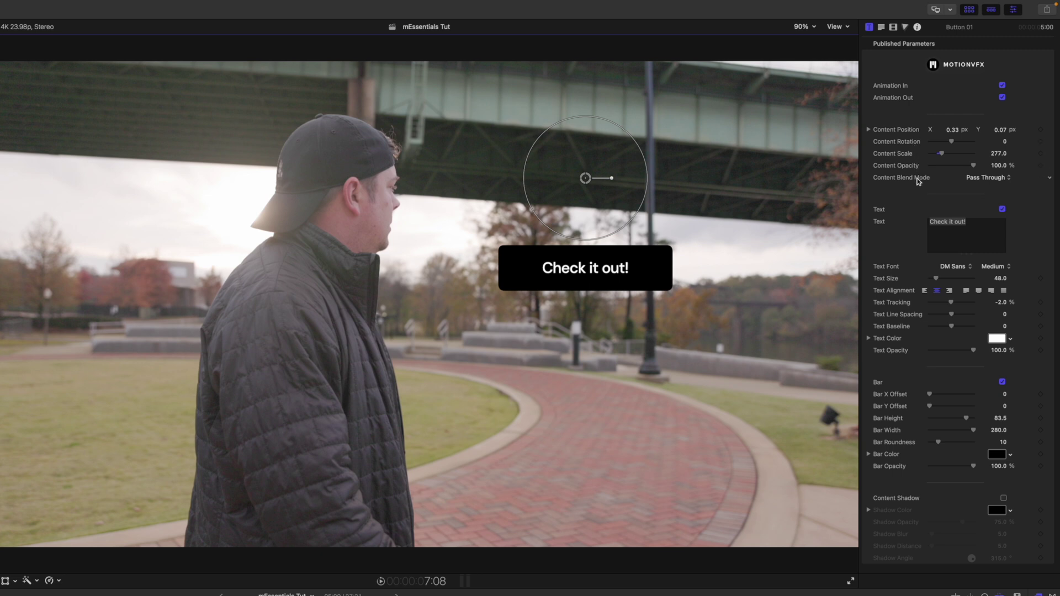
# Make the button's black bar taller and wider, to width 248 and height 62.
pyautogui.click(1002, 209)
pyautogui.click(1002, 209)
pyautogui.moveTo(936, 397)
pyautogui.mouseDown()
pyautogui.moveTo(947, 398)
pyautogui.moveTo(894, 401)
pyautogui.moveTo(970, 414)
pyautogui.moveTo(925, 413)
pyautogui.mouseUp()
pyautogui.moveTo(967, 419); pyautogui.dragTo(1001, 431)
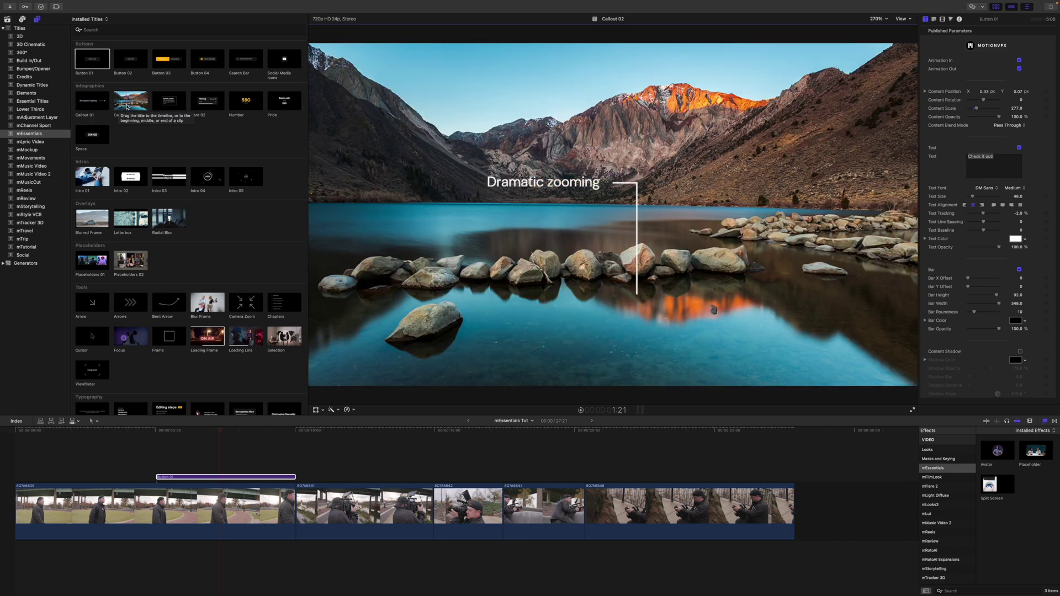
# Add the Callout 02 title after Button 01 and play its animation.
pyautogui.moveTo(127, 106); pyautogui.dragTo(299, 465)
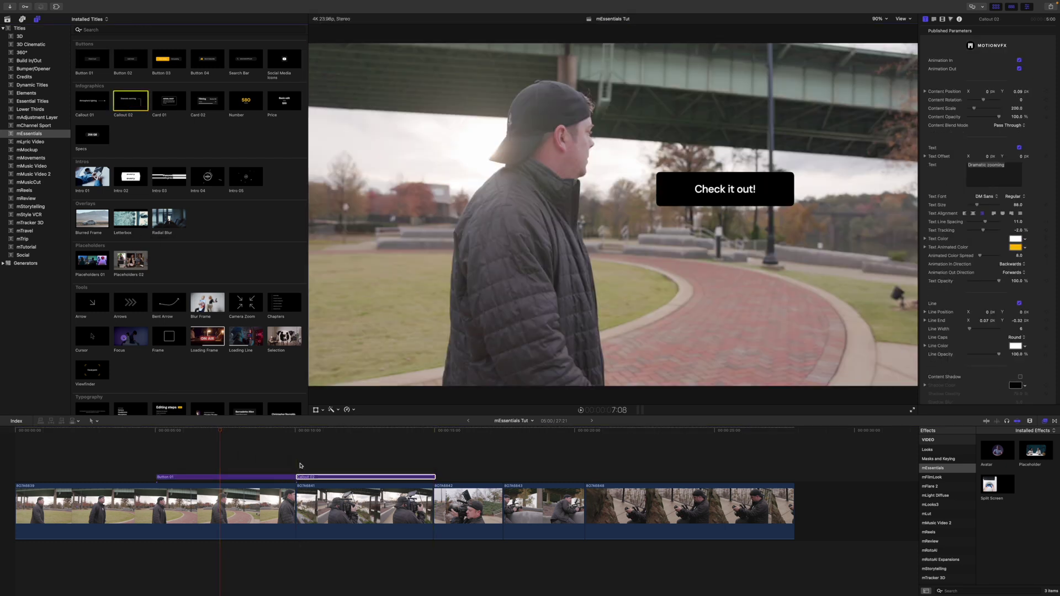
pyautogui.click(296, 431)
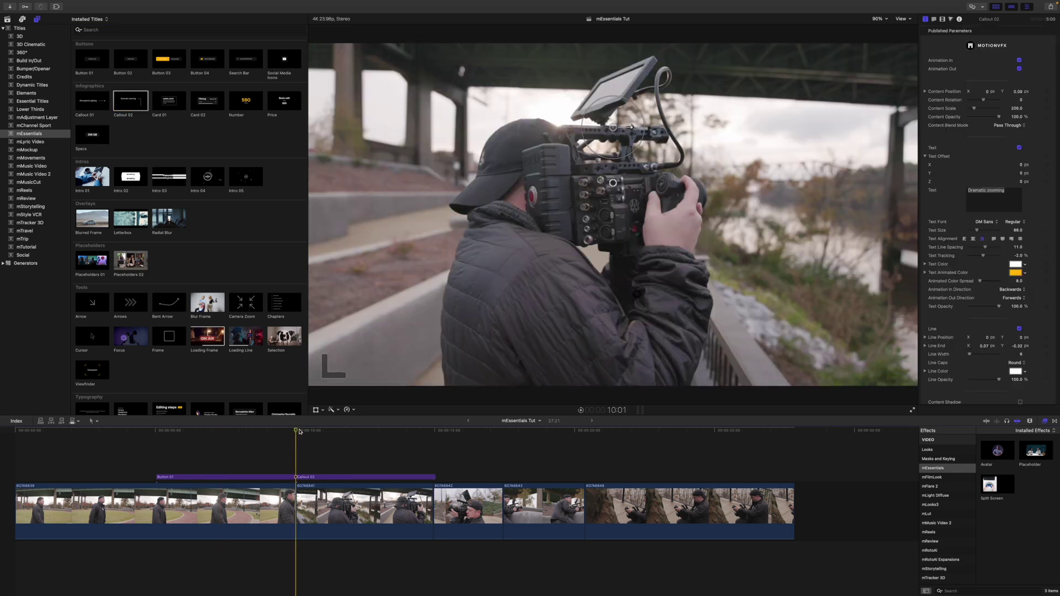
pyautogui.press('space')
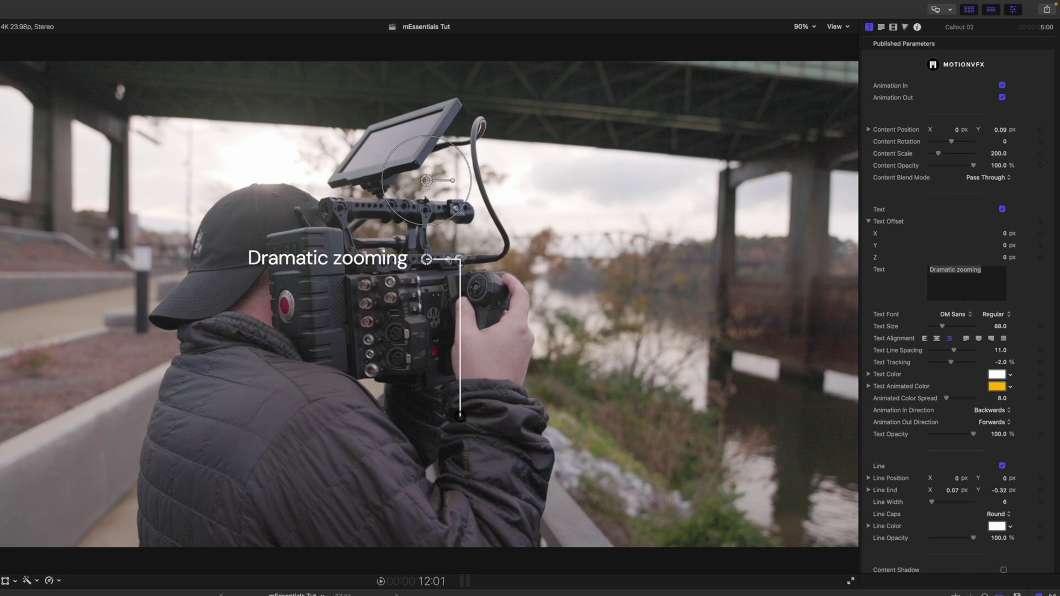
# Point the callout line at the camera's dial with 'Dramatic zooming' below its end, text offset X 35.32.
pyautogui.click(402, 319)
pyautogui.moveTo(427, 181); pyautogui.dragTo(602, 171)
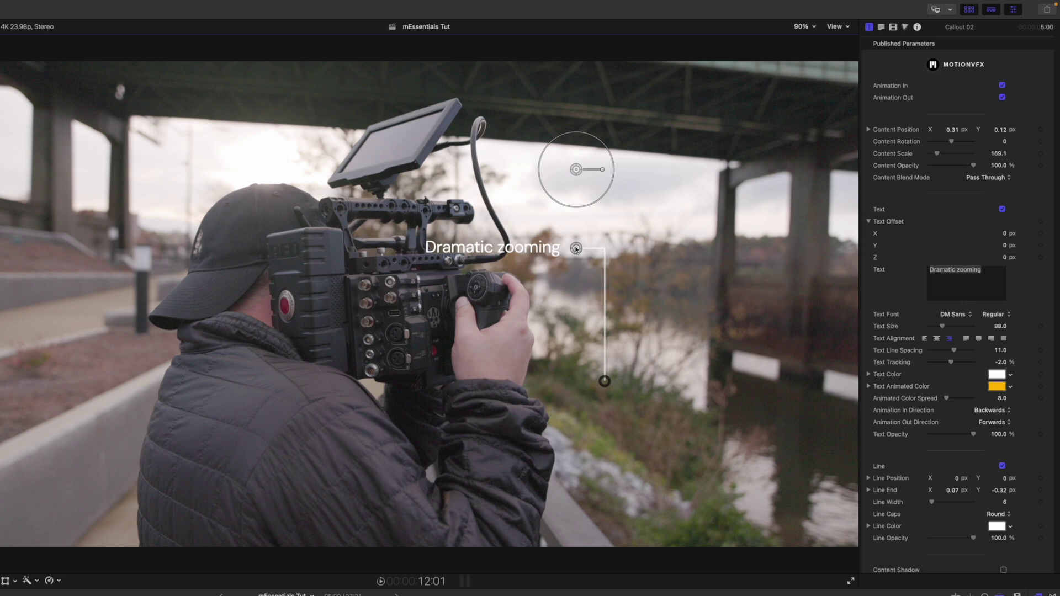
pyautogui.moveTo(576, 248); pyautogui.dragTo(477, 286)
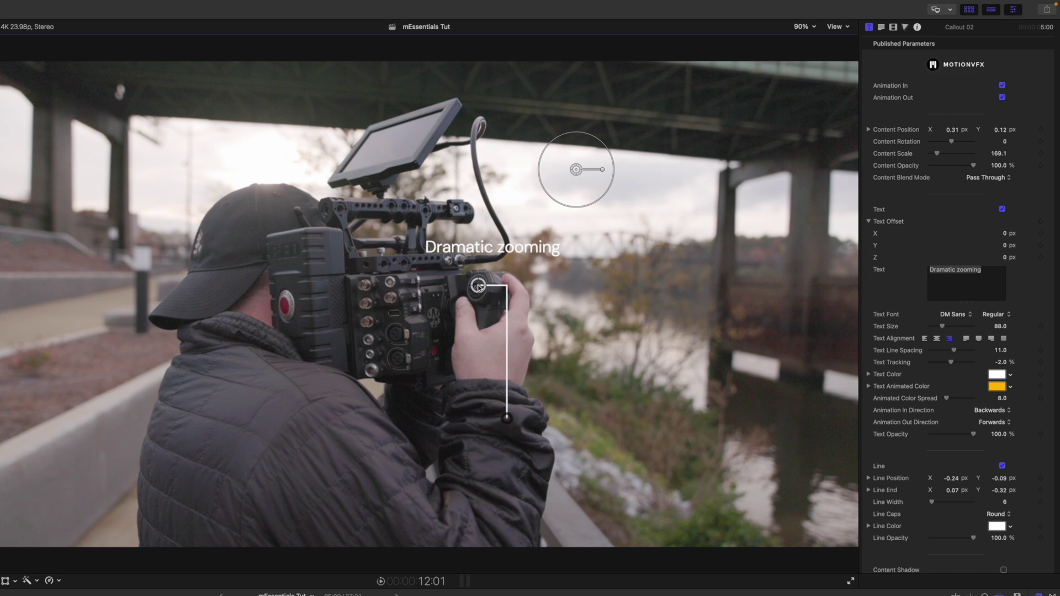
pyautogui.moveTo(507, 420); pyautogui.dragTo(637, 333)
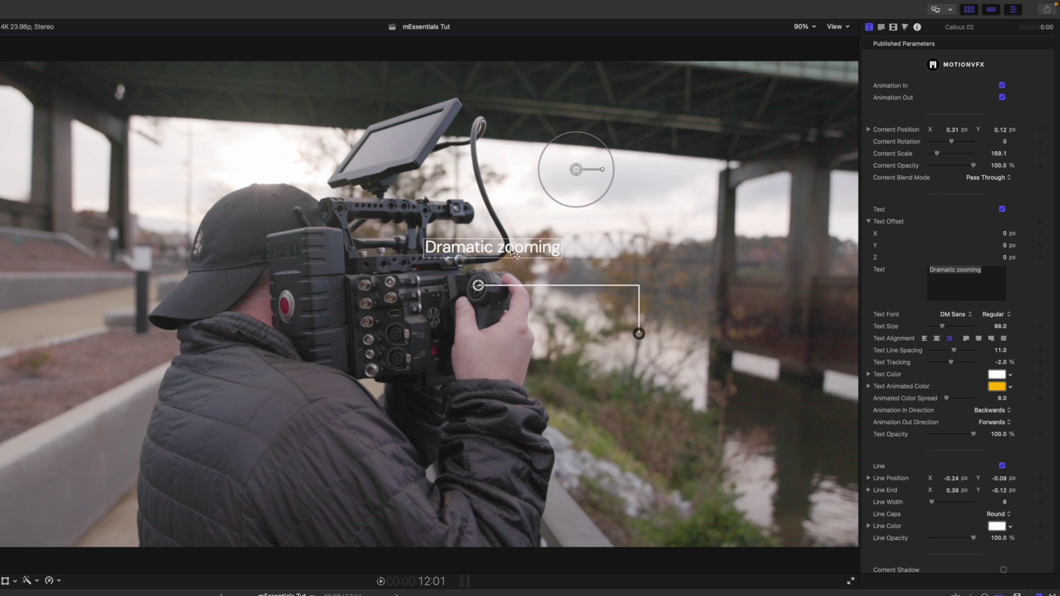
pyautogui.moveTo(513, 252); pyautogui.dragTo(657, 358)
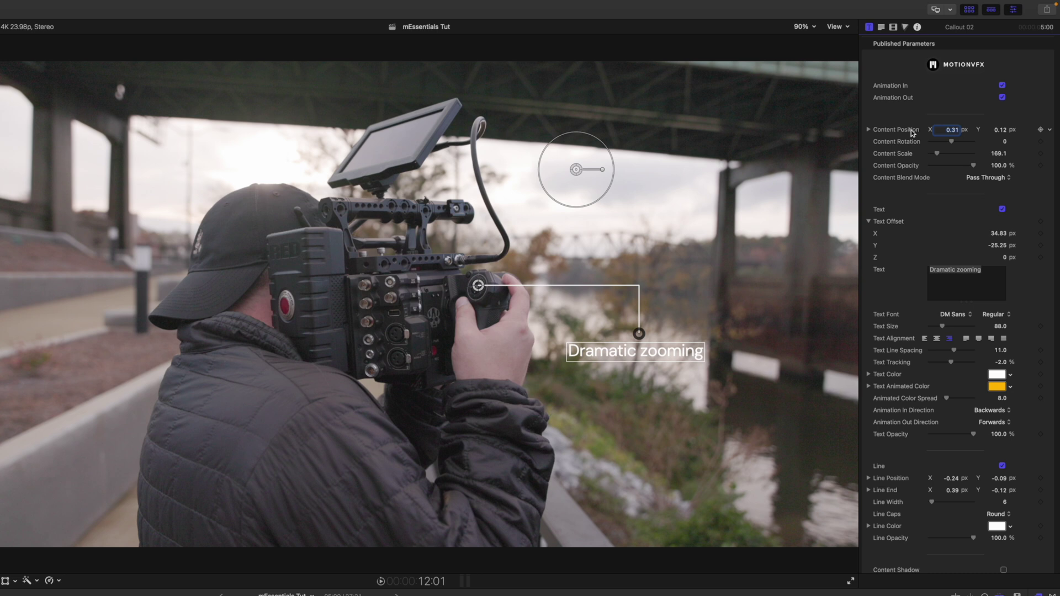
pyautogui.scroll(-2, 938, 221)
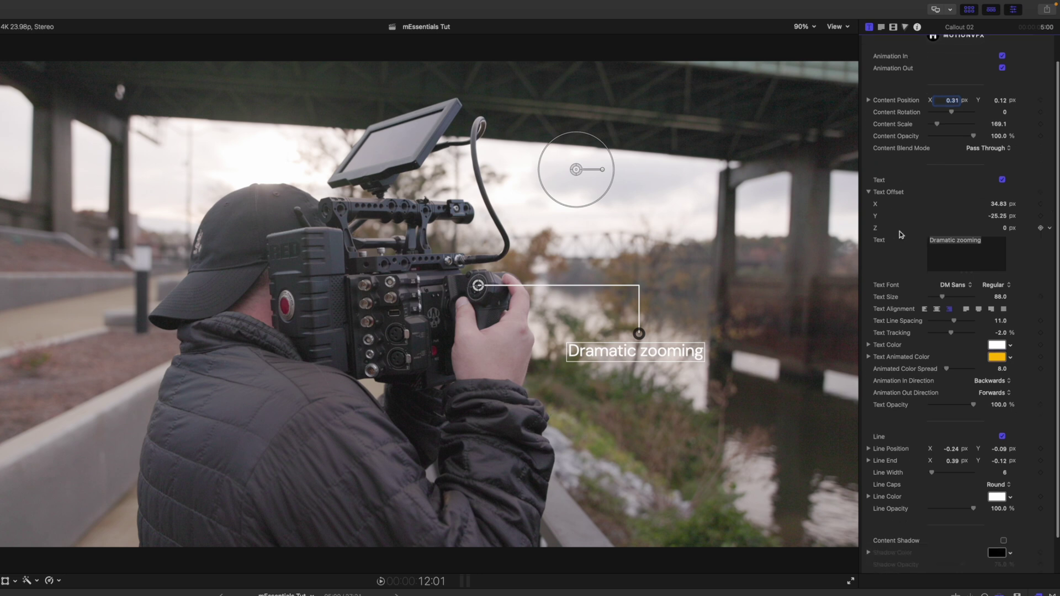
pyautogui.moveTo(998, 203); pyautogui.dragTo(994, 203)
# Replace the callout caption with 'Button on a camera' and play it back.
pyautogui.tripleClick(990, 240)
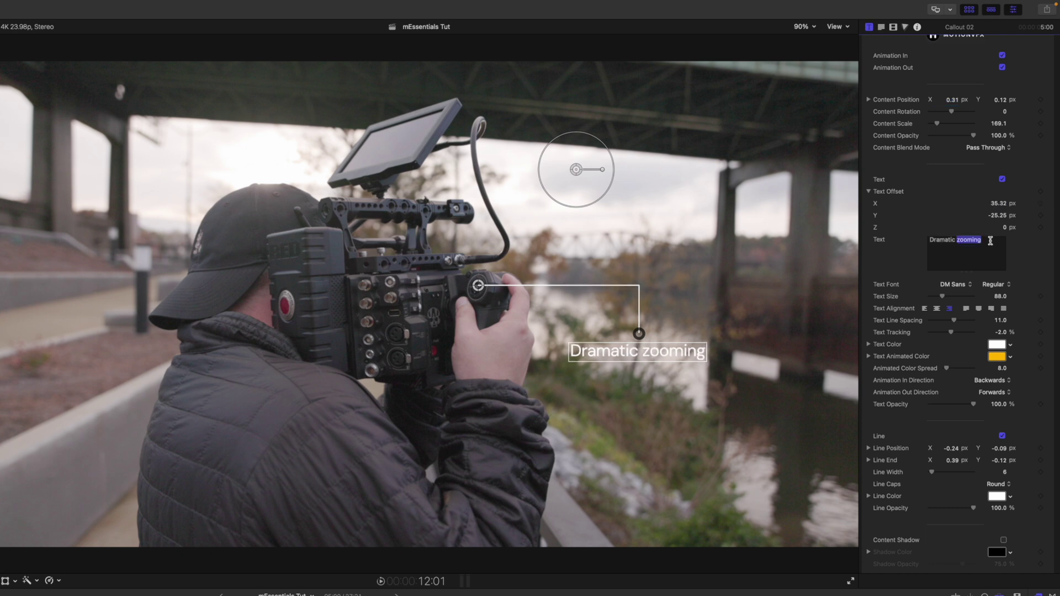
pyautogui.write('Button on a camera')
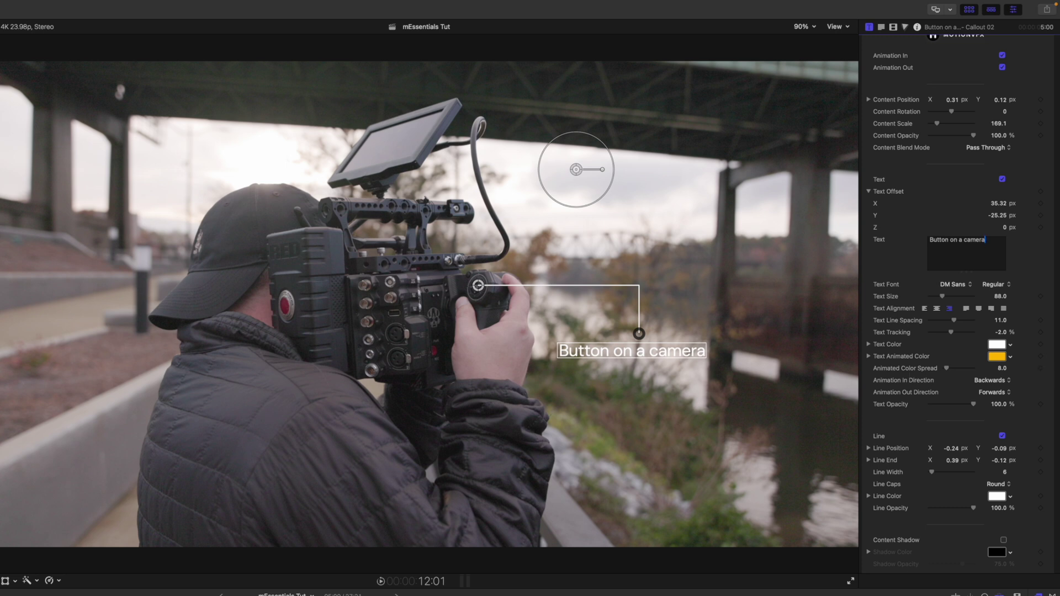
pyautogui.press('space')
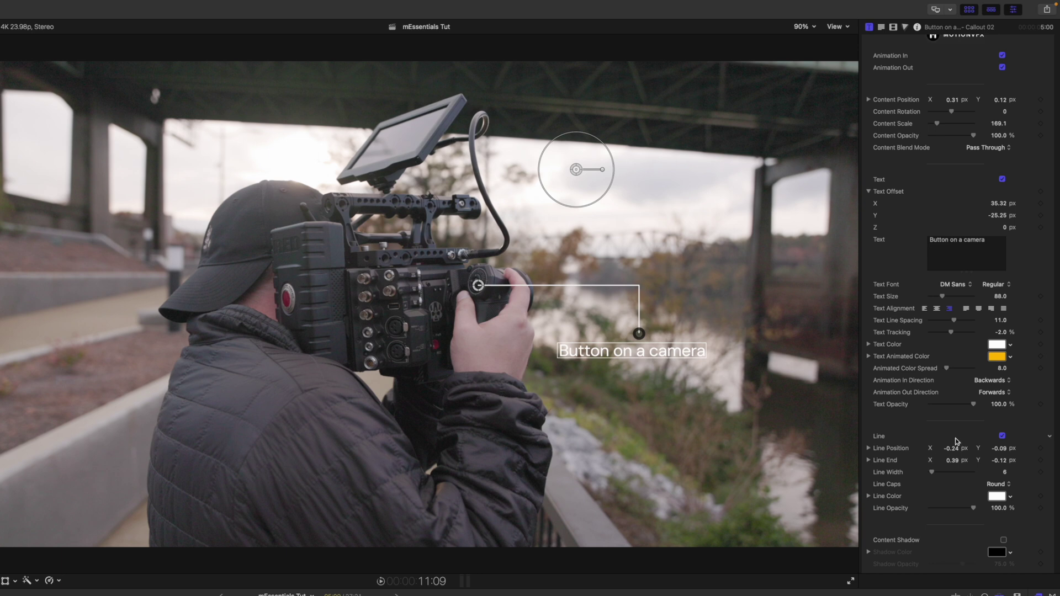
# Toggle the callout line off and on, and try a thicker line before restoring it.
pyautogui.click(1002, 436)
pyautogui.click(1002, 436)
pyautogui.scroll(-2, 939, 453)
pyautogui.moveTo(931, 435)
pyautogui.mouseDown()
pyautogui.moveTo(957, 435)
pyautogui.moveTo(932, 436)
pyautogui.mouseUp()
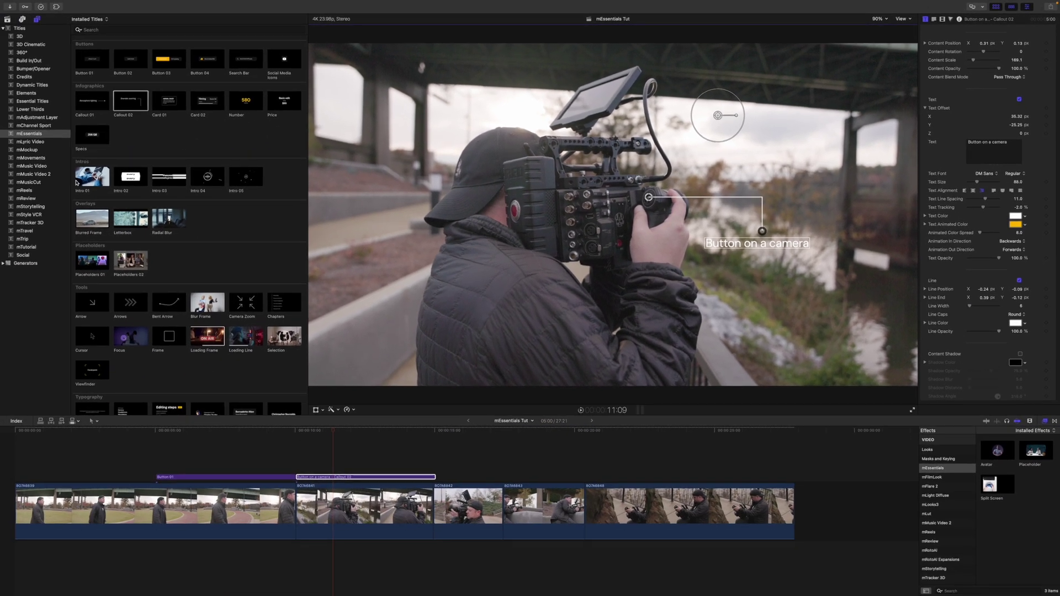
# Preview Intro 01 and Intro 02, then add Intro 02 at the start of the timeline.
pyautogui.click(14, 197)
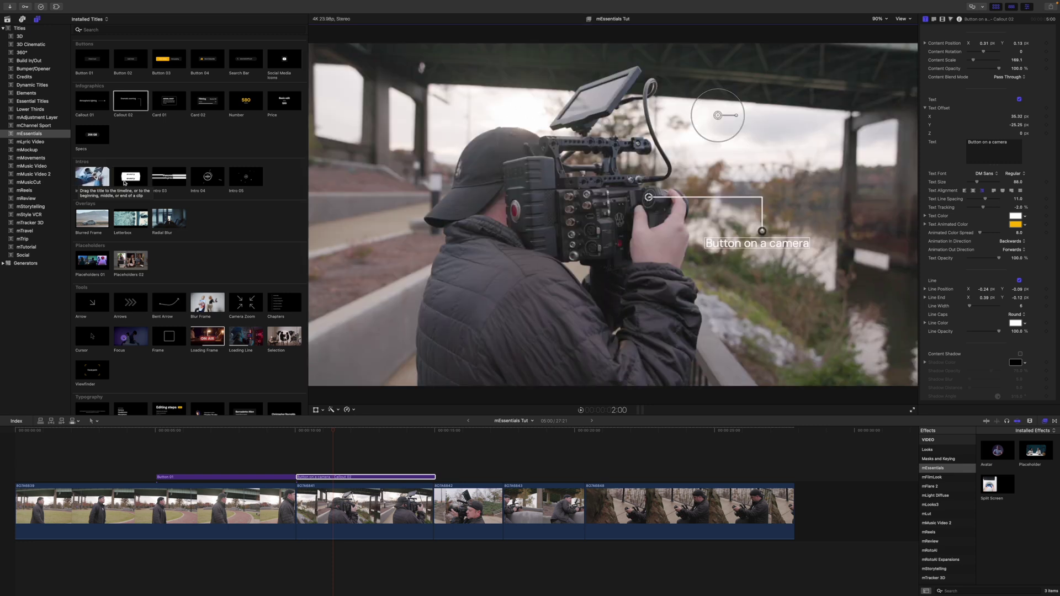
pyautogui.click(123, 182)
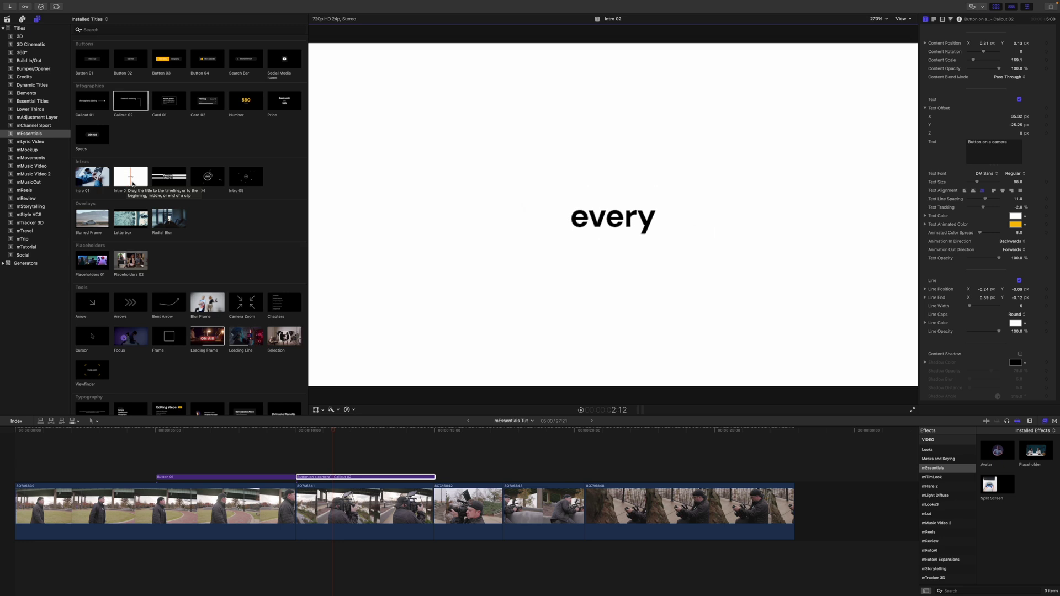
pyautogui.moveTo(139, 182); pyautogui.dragTo(18, 477)
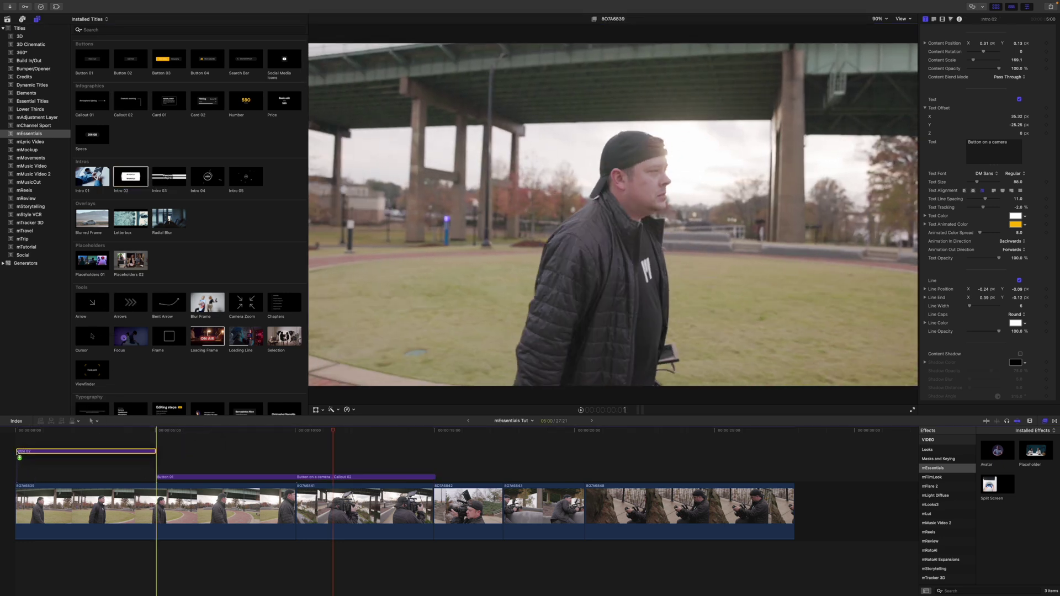
pyautogui.click(61, 431)
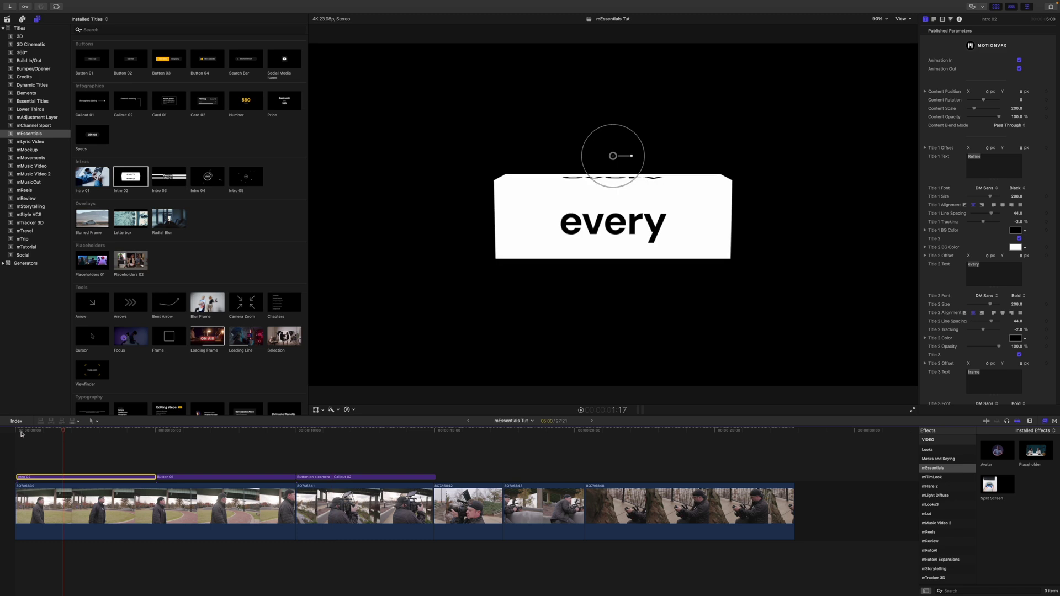
pyautogui.moveTo(63, 433); pyautogui.dragTo(29, 440)
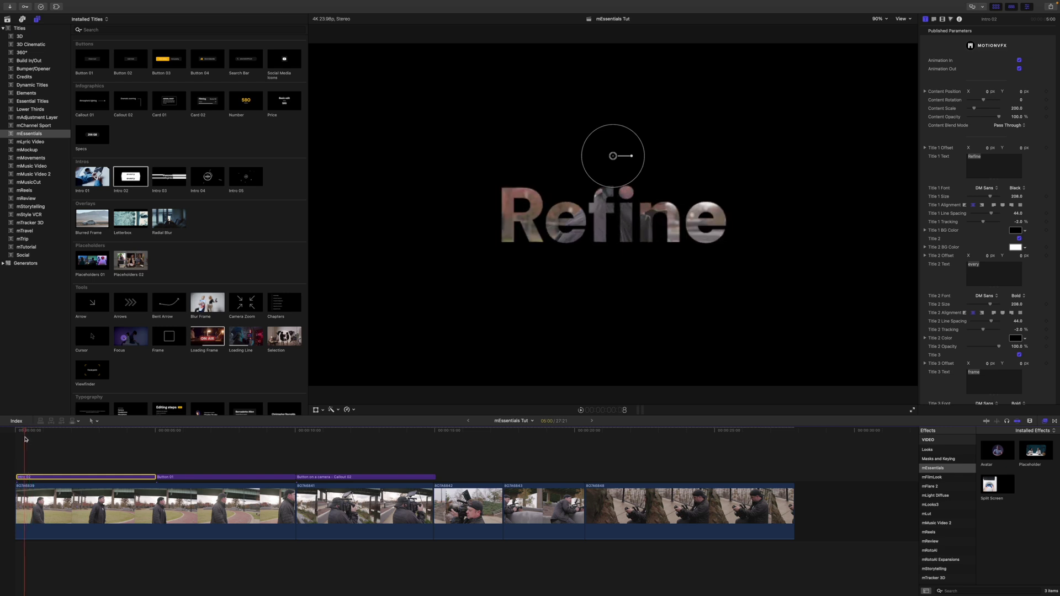
pyautogui.moveTo(29, 440); pyautogui.dragTo(153, 444)
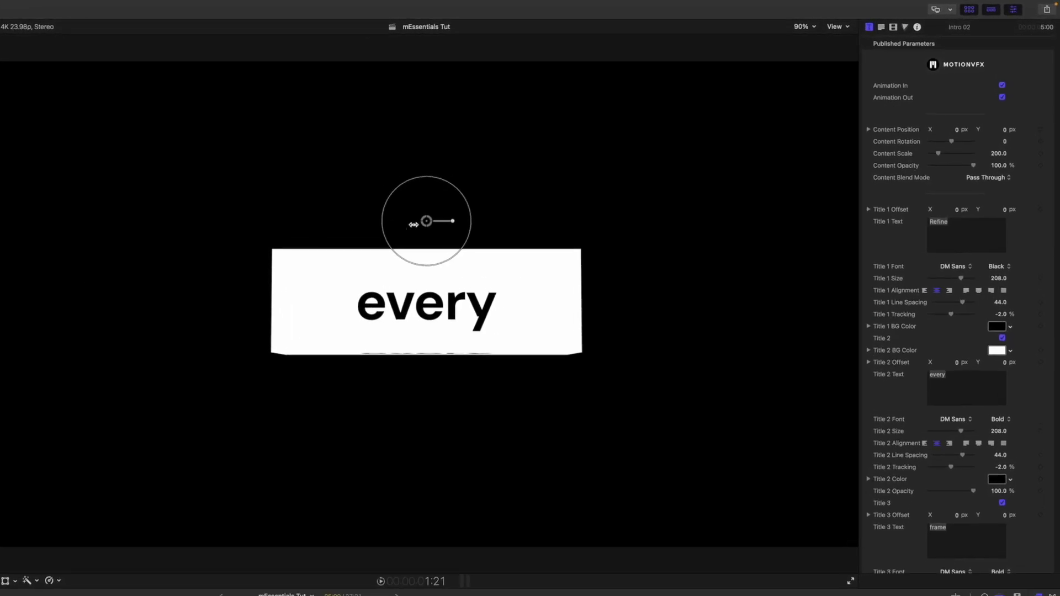
# Keep the Refine and every boxes near frame centre while playing and stepping through the cube animation.
pyautogui.moveTo(413, 224); pyautogui.dragTo(409, 183)
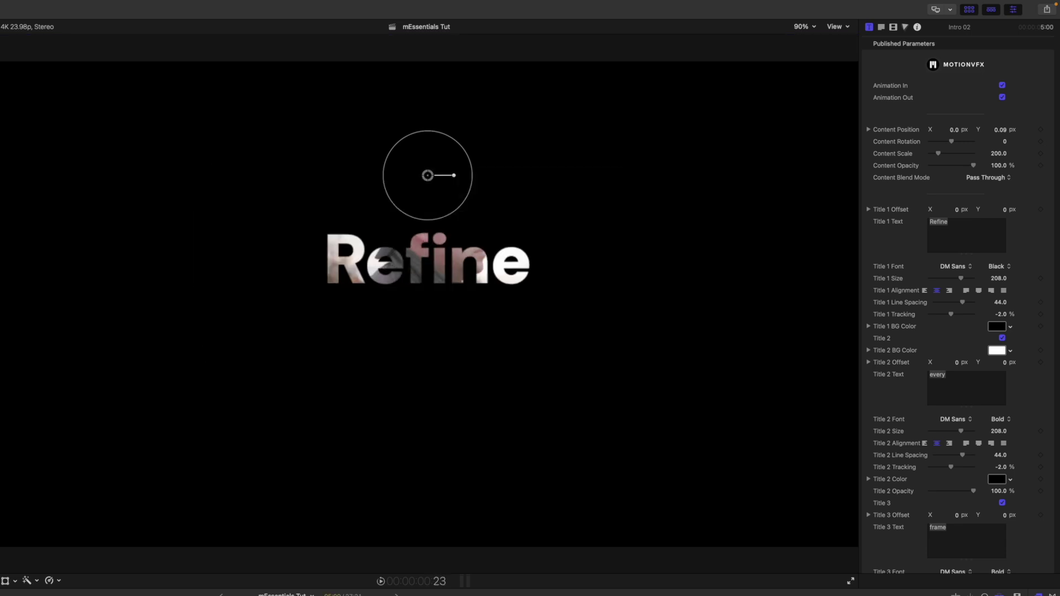
pyautogui.moveTo(429, 177); pyautogui.dragTo(528, 222)
pyautogui.press('space')
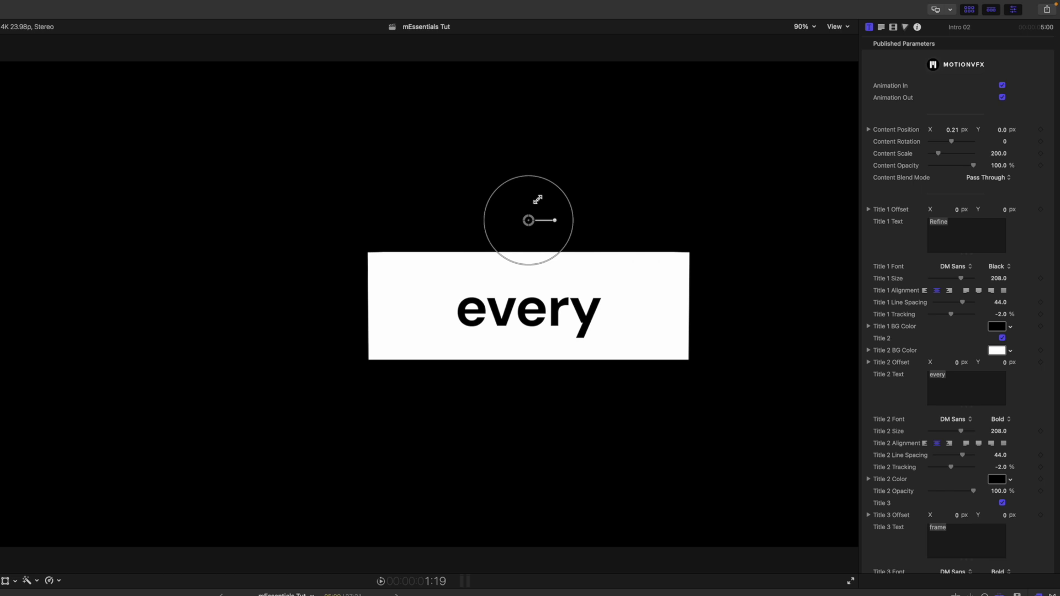
pyautogui.moveTo(534, 224); pyautogui.dragTo(427, 172)
pyautogui.press('Right')
pyautogui.press('Right')
pyautogui.press('Right')
pyautogui.press('Right')
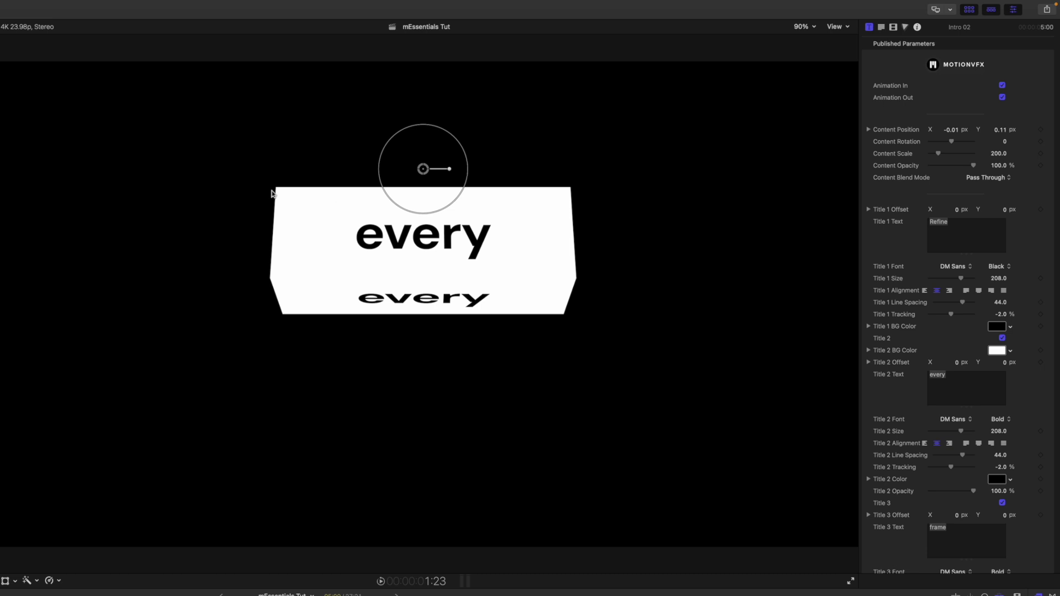
pyautogui.moveTo(428, 168); pyautogui.dragTo(389, 180)
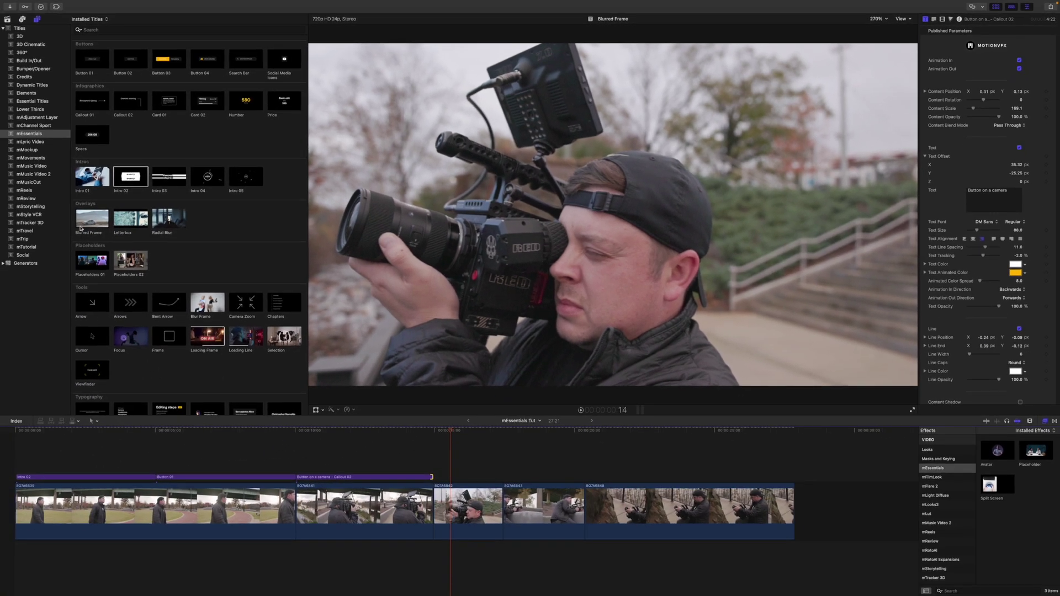
# Add the Blurred Frame title over the camera clip and trim it to 2:12.
pyautogui.click(60, 229)
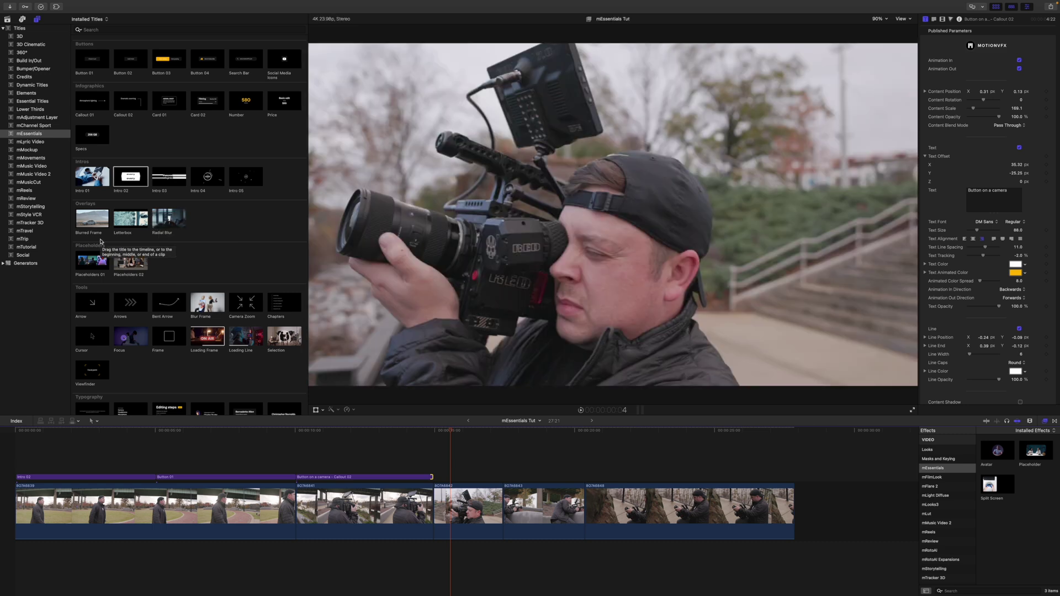
pyautogui.moveTo(90, 221); pyautogui.dragTo(433, 470)
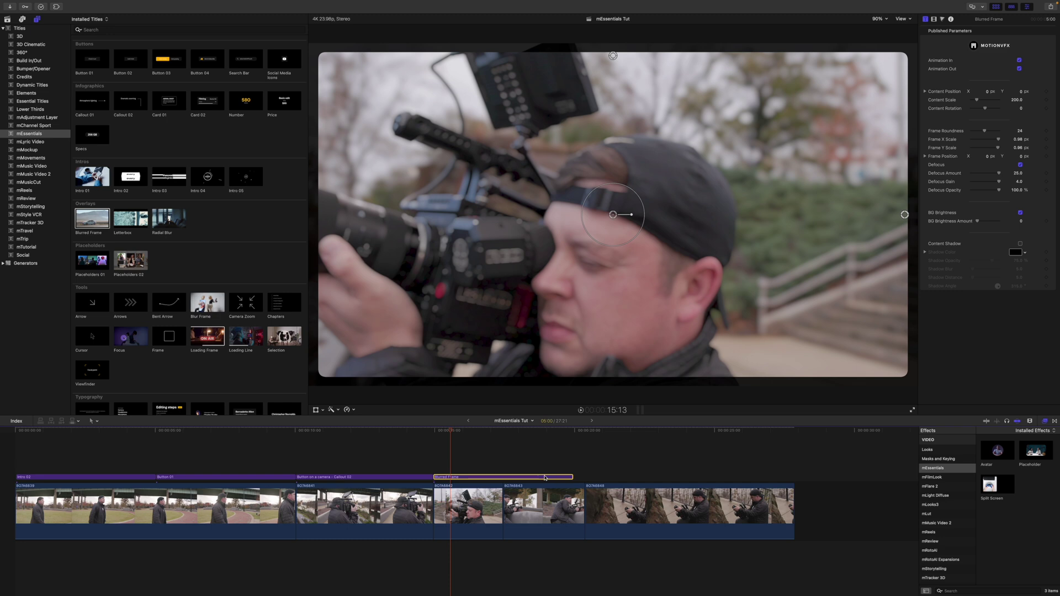
pyautogui.moveTo(571, 477); pyautogui.dragTo(502, 477)
pyautogui.click(434, 437)
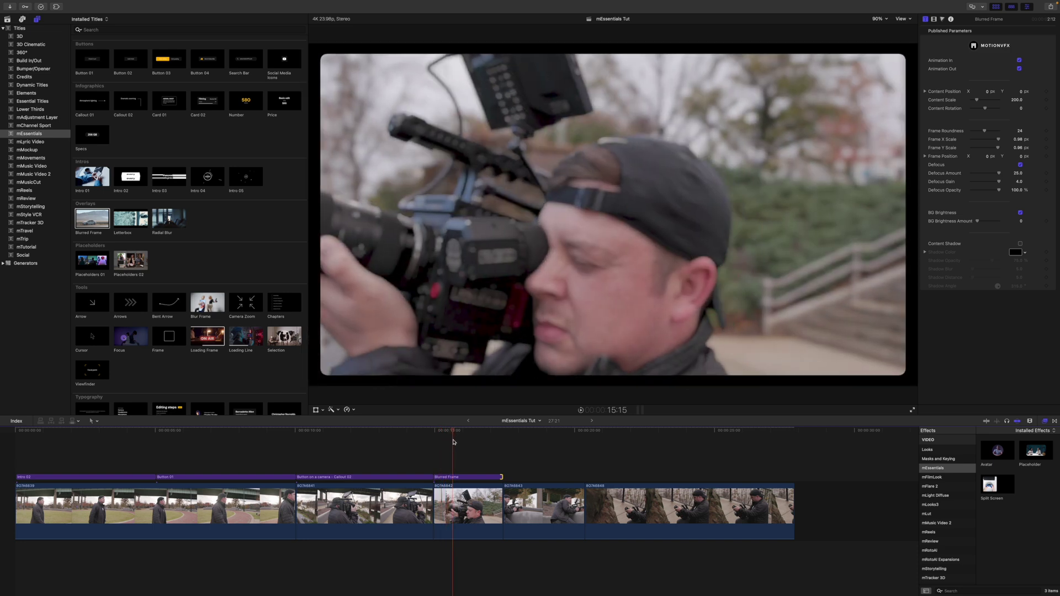
# Shorten the blurred frame vertically and move it up and left around the shot.
pyautogui.click(471, 478)
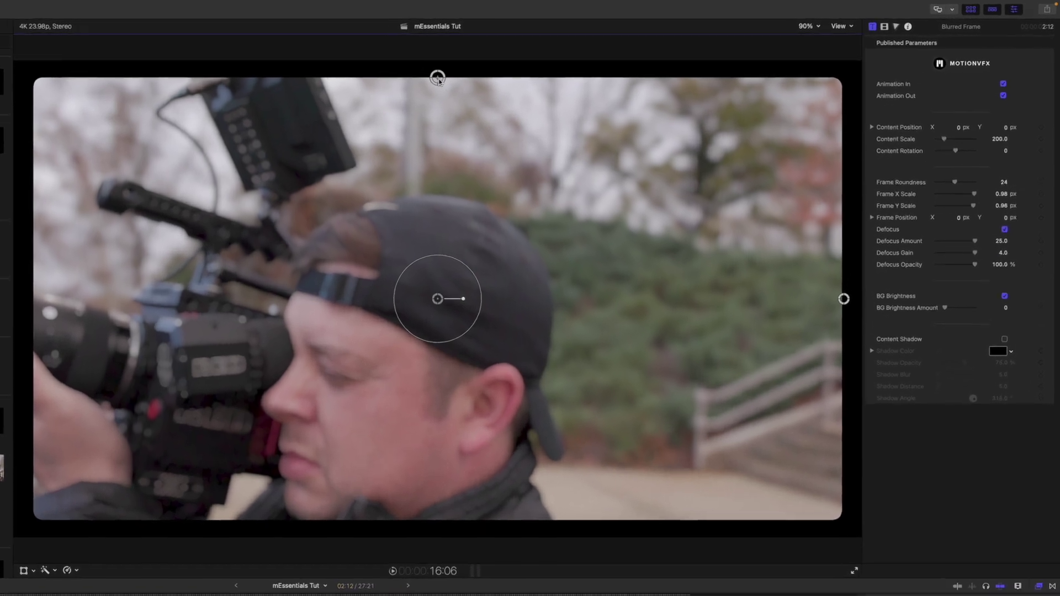
pyautogui.moveTo(437, 78); pyautogui.dragTo(438, 118)
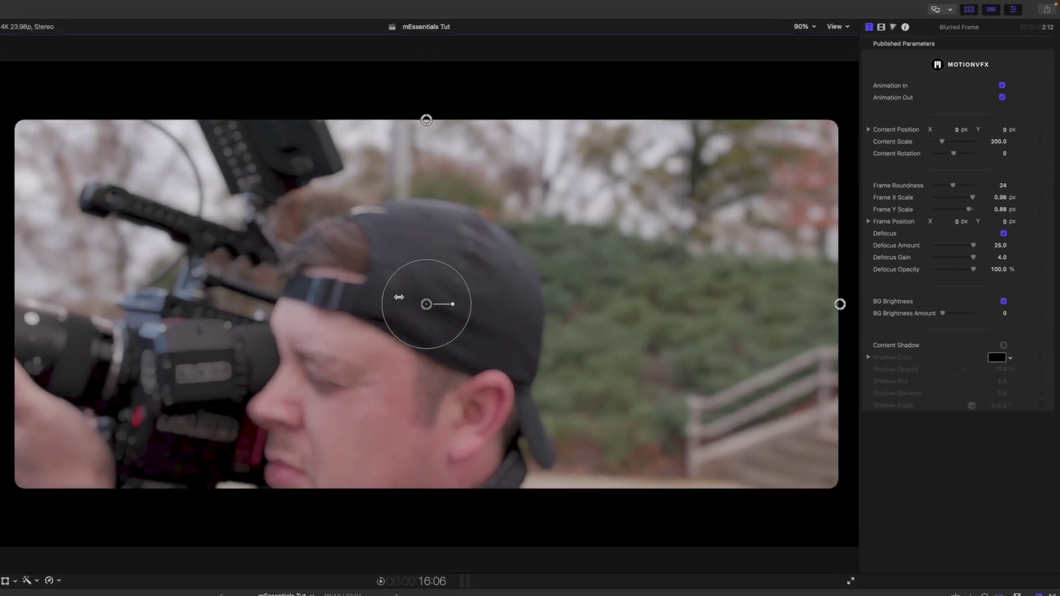
pyautogui.moveTo(428, 306); pyautogui.dragTo(275, 375)
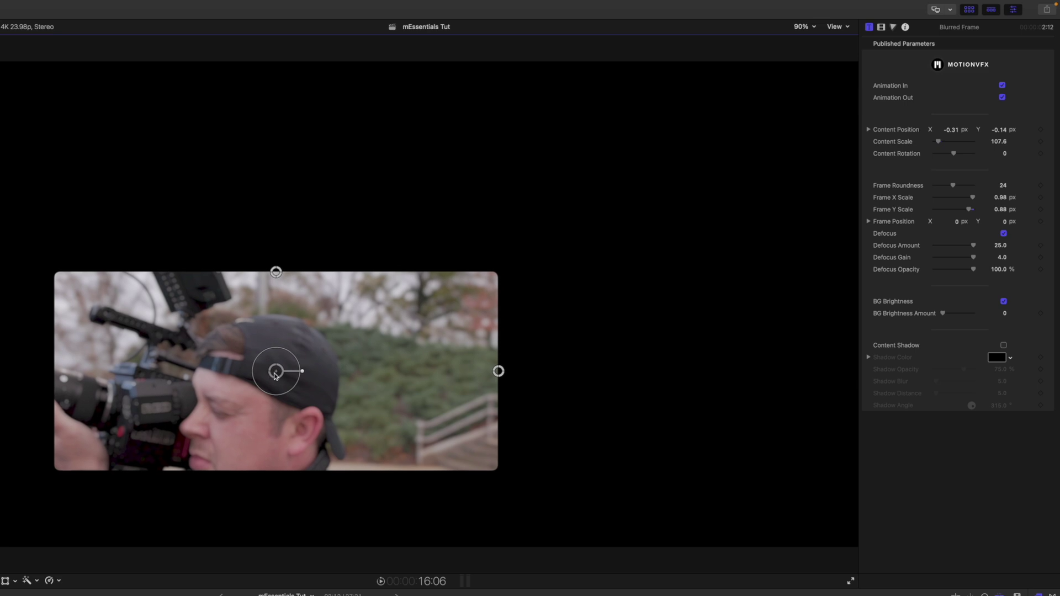
pyautogui.moveTo(274, 375); pyautogui.dragTo(263, 301)
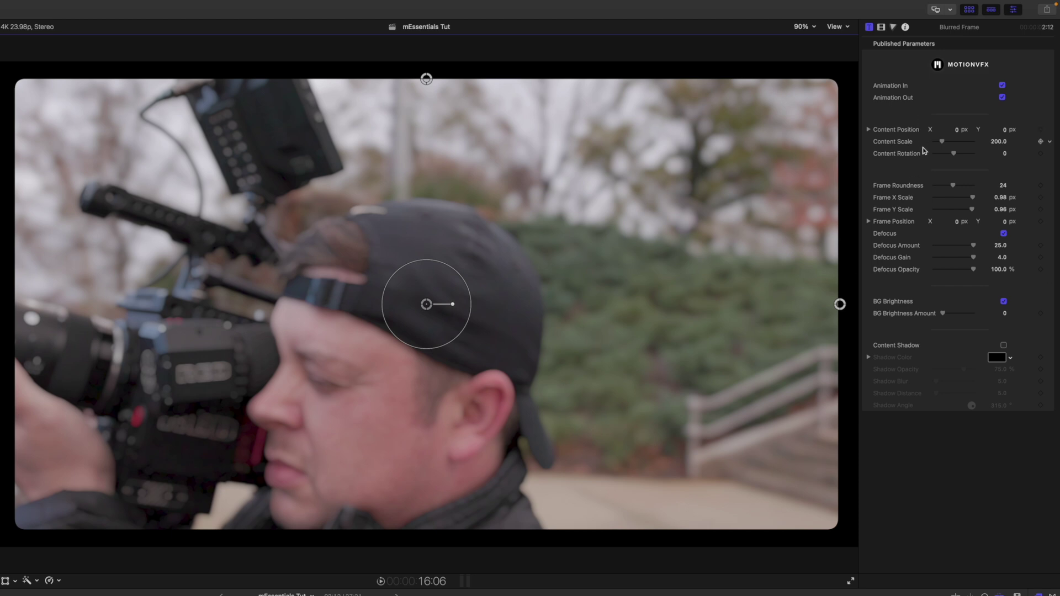
# Set Blurred Frame's Frame Roundness to 50 and Defocus Amount to 64.4.
pyautogui.moveTo(953, 186); pyautogui.dragTo(985, 196)
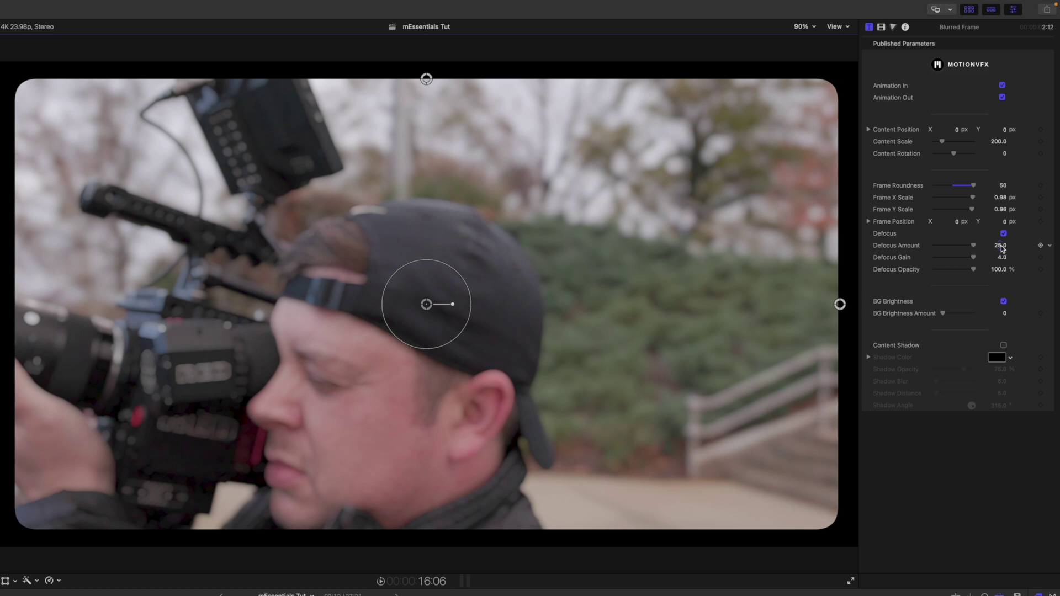
pyautogui.moveTo(1002, 248); pyautogui.dragTo(1000, 243)
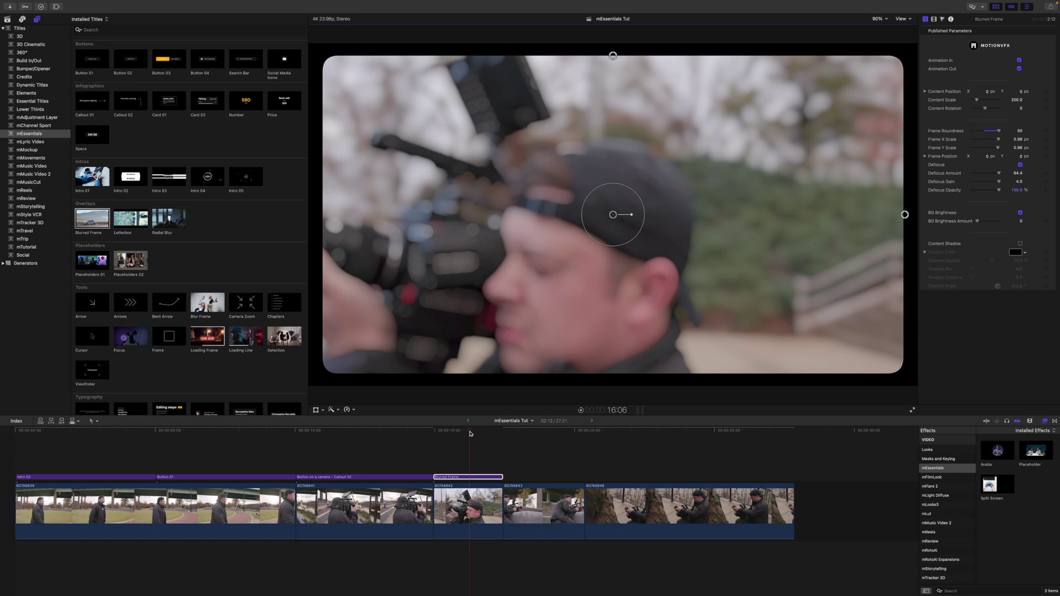
pyautogui.scroll(-2, 230, 370)
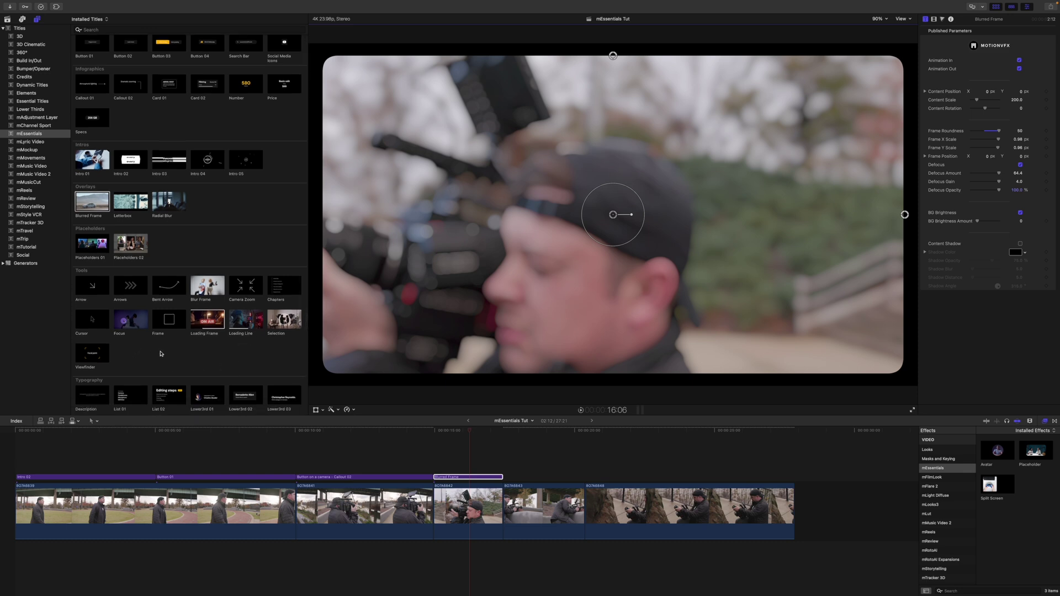
# Add the Chapters title above Blurred Frame and trim it to 2:12.
pyautogui.scroll(-1, 154, 353)
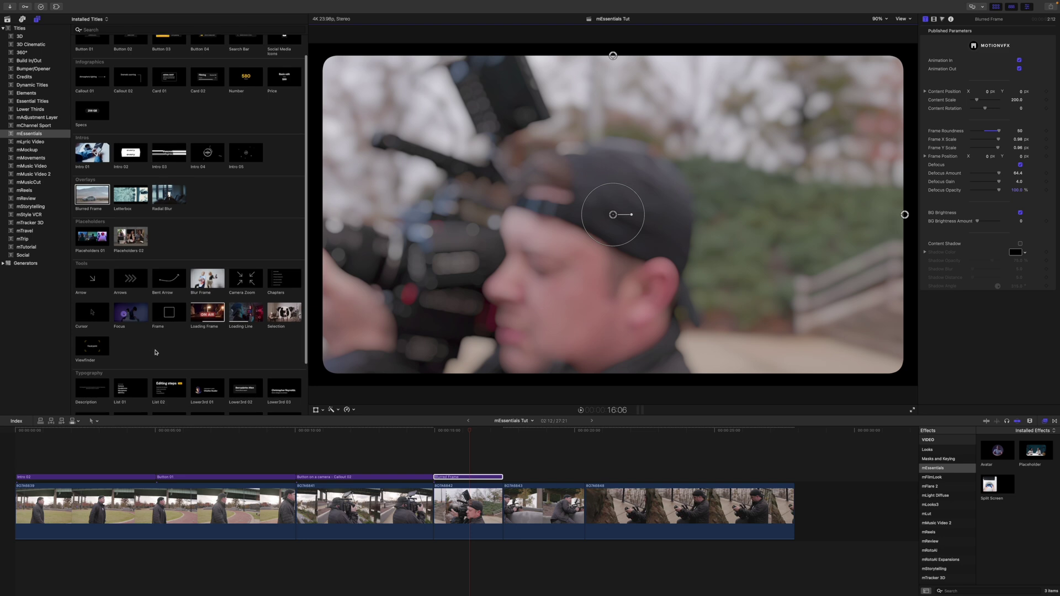
pyautogui.moveTo(276, 285); pyautogui.dragTo(438, 469)
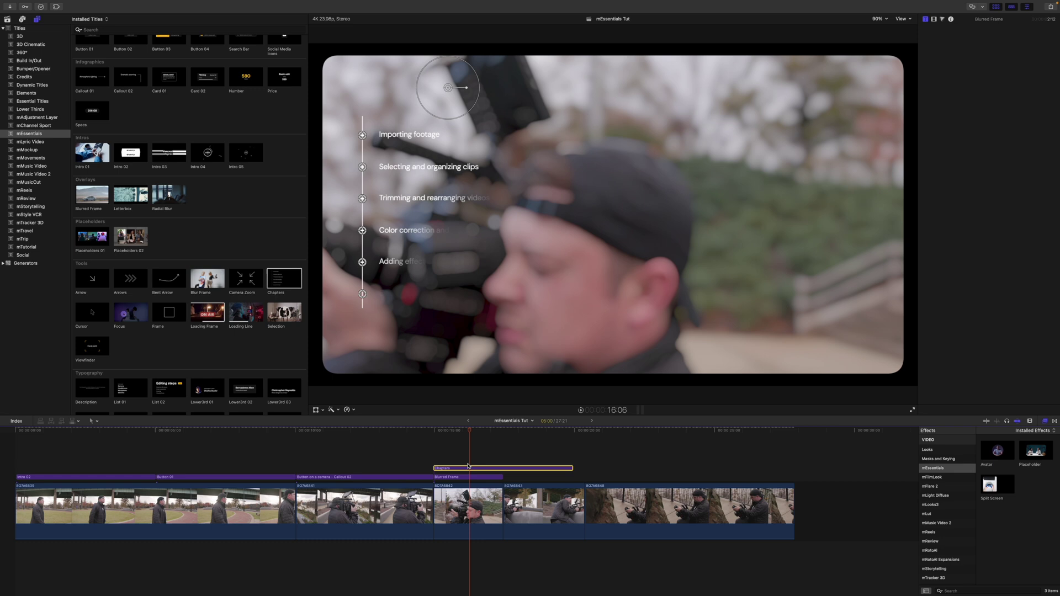
pyautogui.moveTo(570, 470); pyautogui.dragTo(501, 470)
pyautogui.moveTo(468, 436)
pyautogui.mouseDown()
pyautogui.moveTo(440, 439)
pyautogui.moveTo(480, 447)
pyautogui.mouseUp()
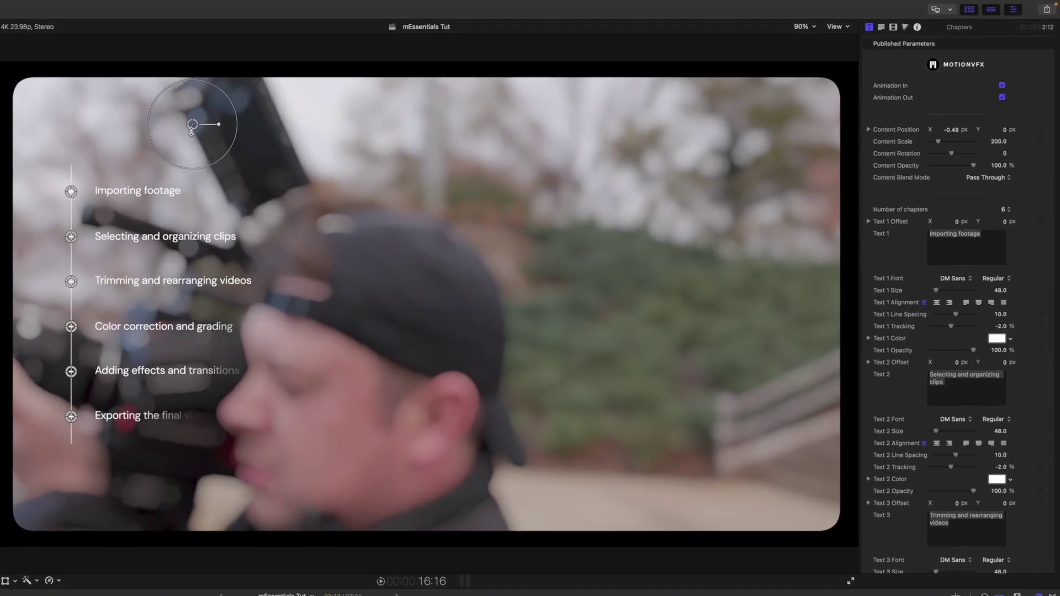
# Move the chapter list toward the frame centre and adjust the first chapters' positions.
pyautogui.moveTo(192, 127); pyautogui.dragTo(627, 128)
pyautogui.moveTo(506, 191); pyautogui.dragTo(507, 183)
pyautogui.moveTo(507, 237); pyautogui.dragTo(507, 227)
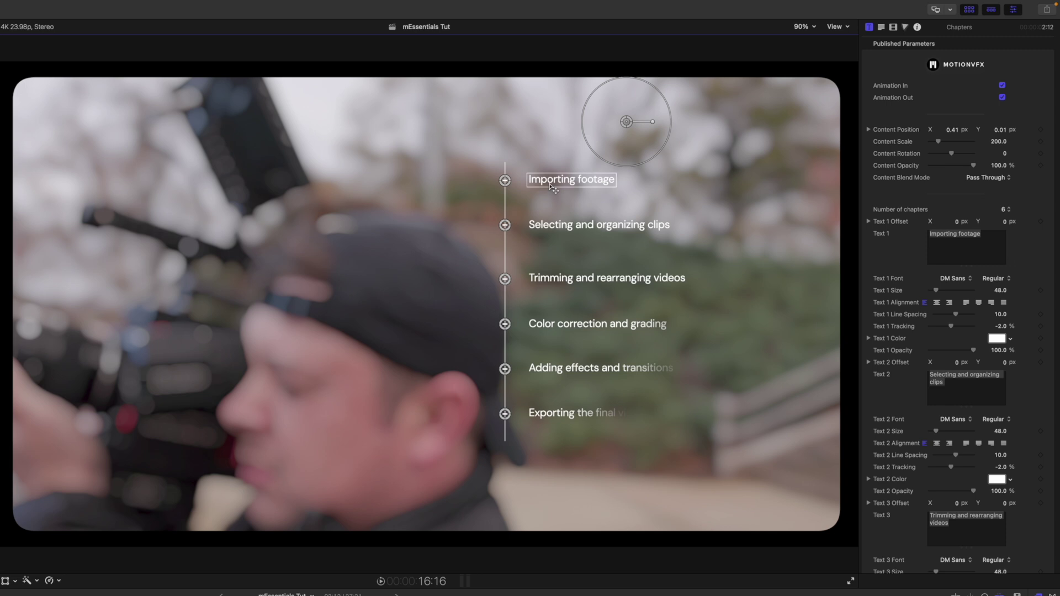
pyautogui.moveTo(505, 227)
pyautogui.mouseDown()
pyautogui.moveTo(505, 254)
pyautogui.moveTo(506, 233)
pyautogui.mouseUp()
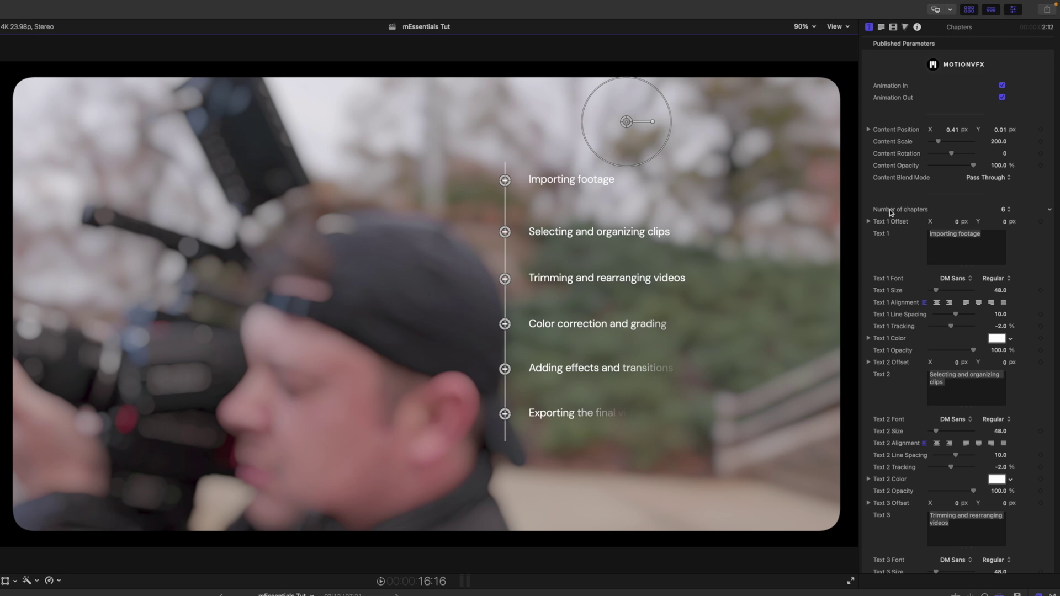
# Set Number of chapters to 3 and drag each chapter handle down to space them apart.
pyautogui.click(1007, 213)
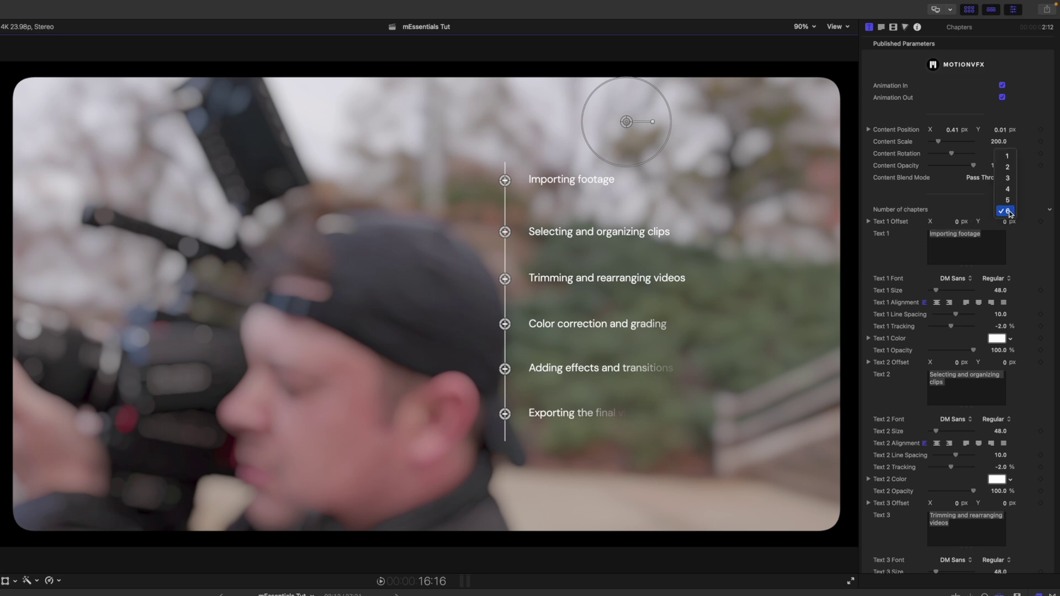
pyautogui.click(1007, 178)
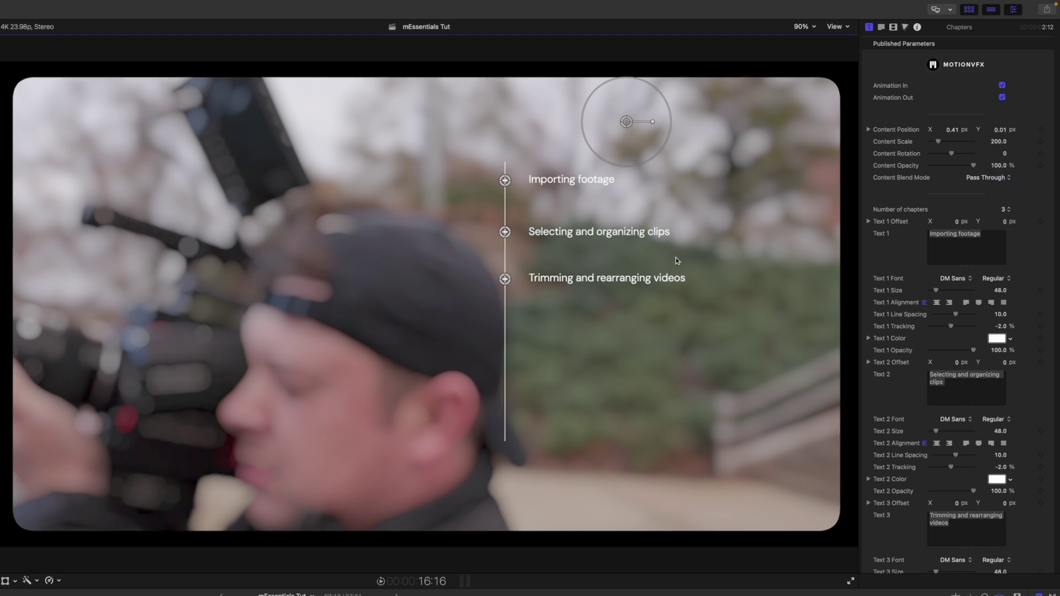
pyautogui.moveTo(504, 278); pyautogui.dragTo(511, 368)
pyautogui.moveTo(511, 235); pyautogui.dragTo(508, 291)
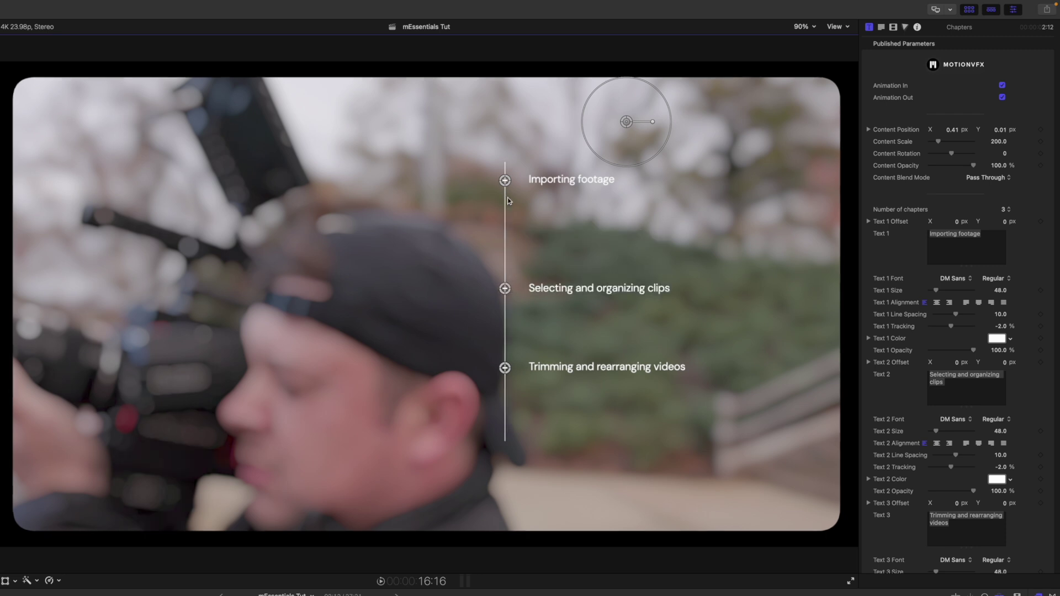
pyautogui.moveTo(506, 184); pyautogui.dragTo(509, 222)
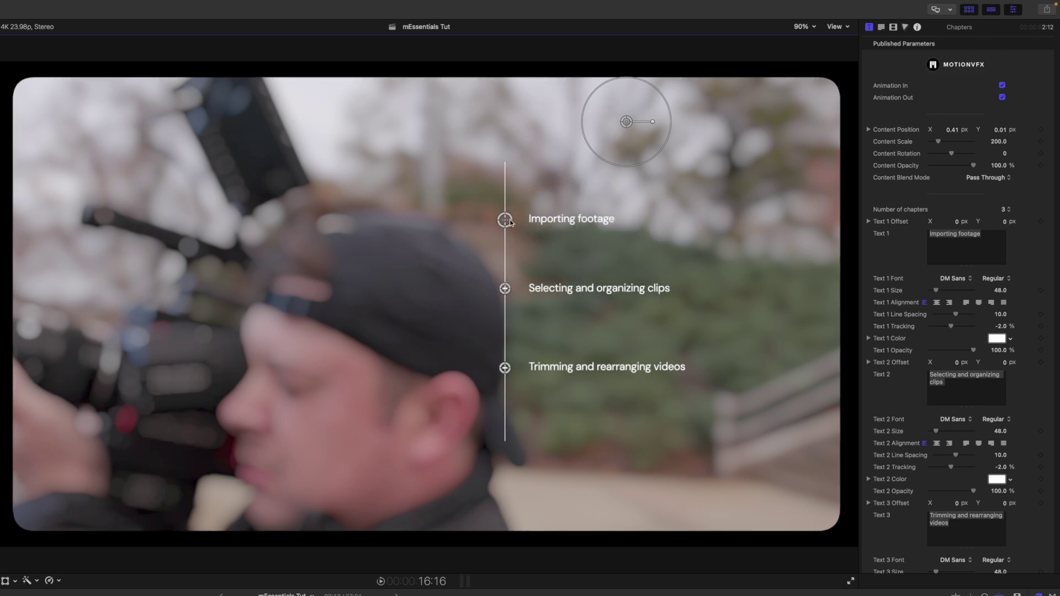
pyautogui.scroll(-10, 899, 223)
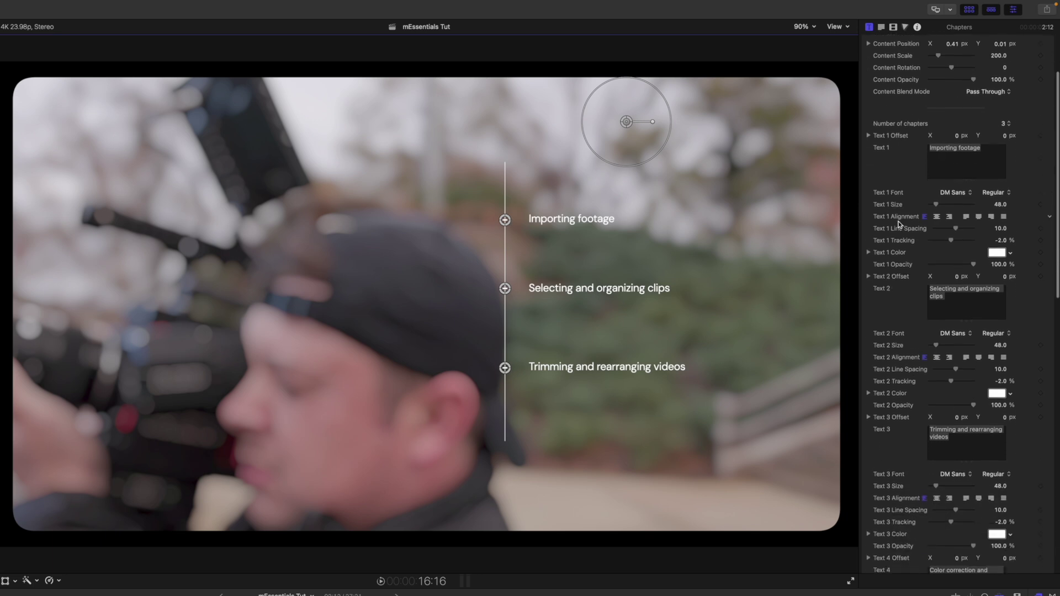
pyautogui.scroll(-12, 898, 224)
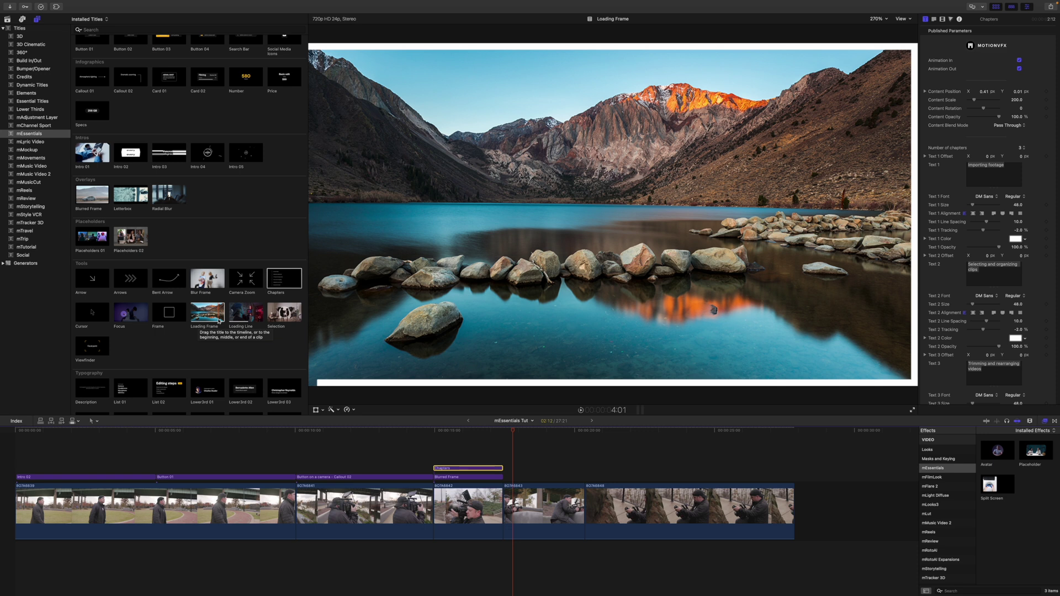
# Scroll the Titles browser down to the Typography titles such as Storytelling.
pyautogui.scroll(-3, 221, 345)
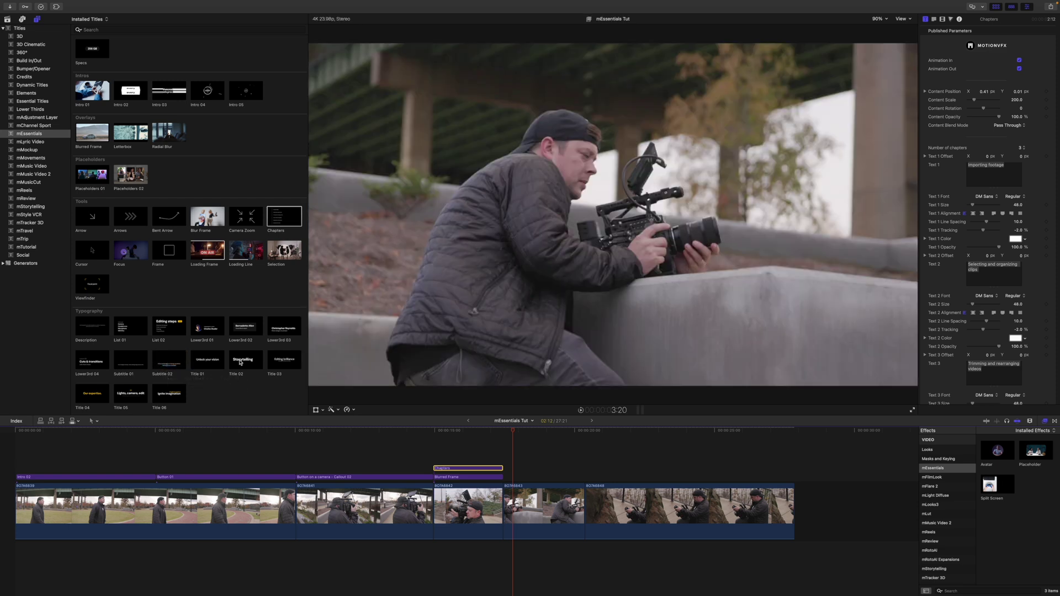
# Add Title 02 'Storytelling' above clip 8O7A6843, trim it to 2:22, and lower its text.
pyautogui.moveTo(240, 363); pyautogui.dragTo(508, 466)
pyautogui.moveTo(643, 478); pyautogui.dragTo(584, 478)
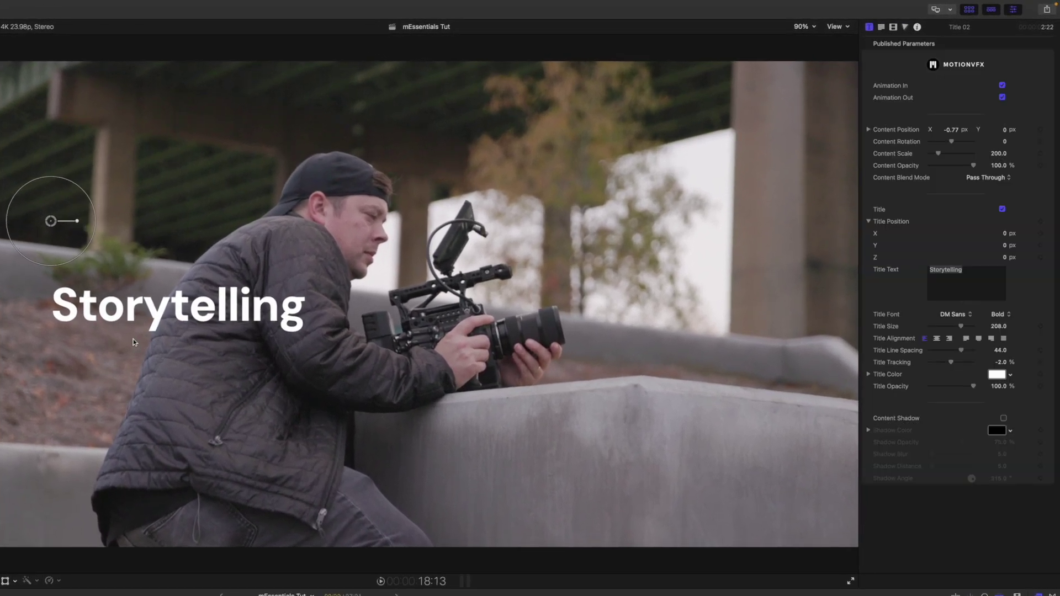
pyautogui.moveTo(55, 222); pyautogui.dragTo(423, 351)
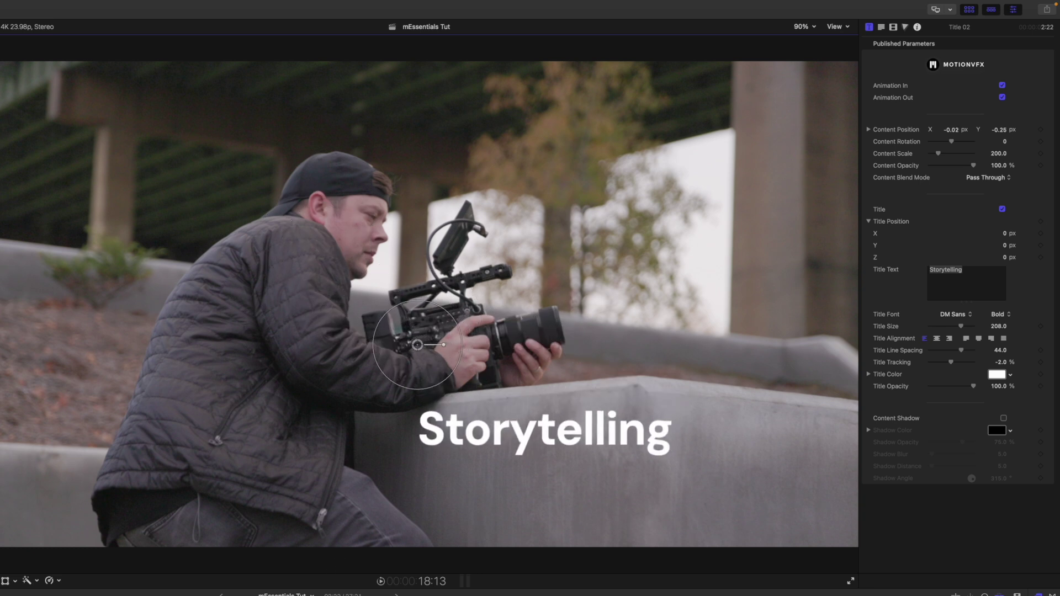
# Play the timeline backward and forward with J and L to review the title.
pyautogui.press('j')
pyautogui.press('l')
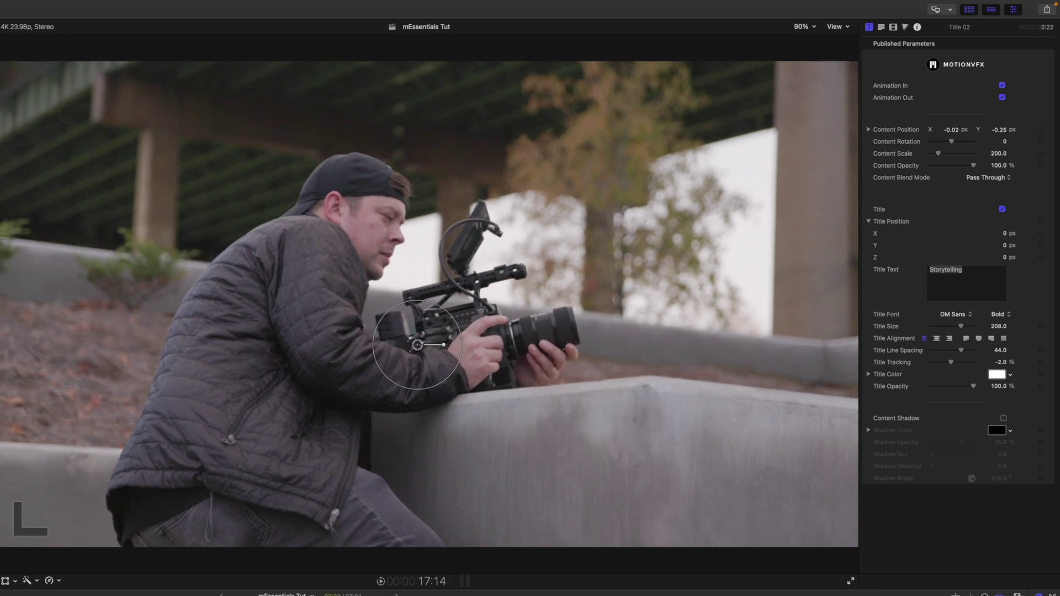
pyautogui.press('j')
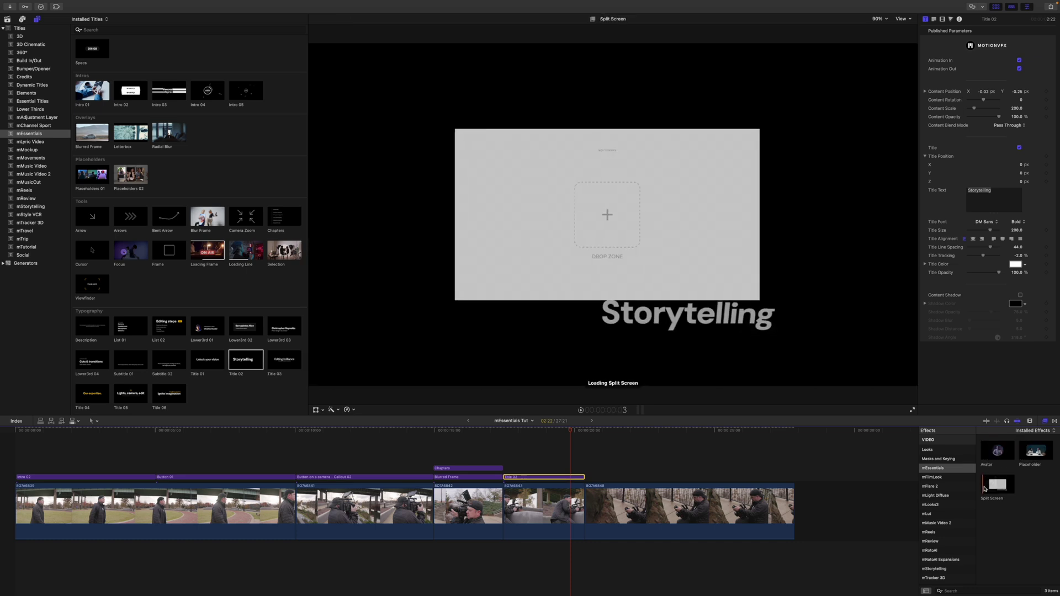
# Lift clip 8O7A6848 out of the storyline as a connected clip above 8O7A6843 and trim its start.
pyautogui.click(567, 509)
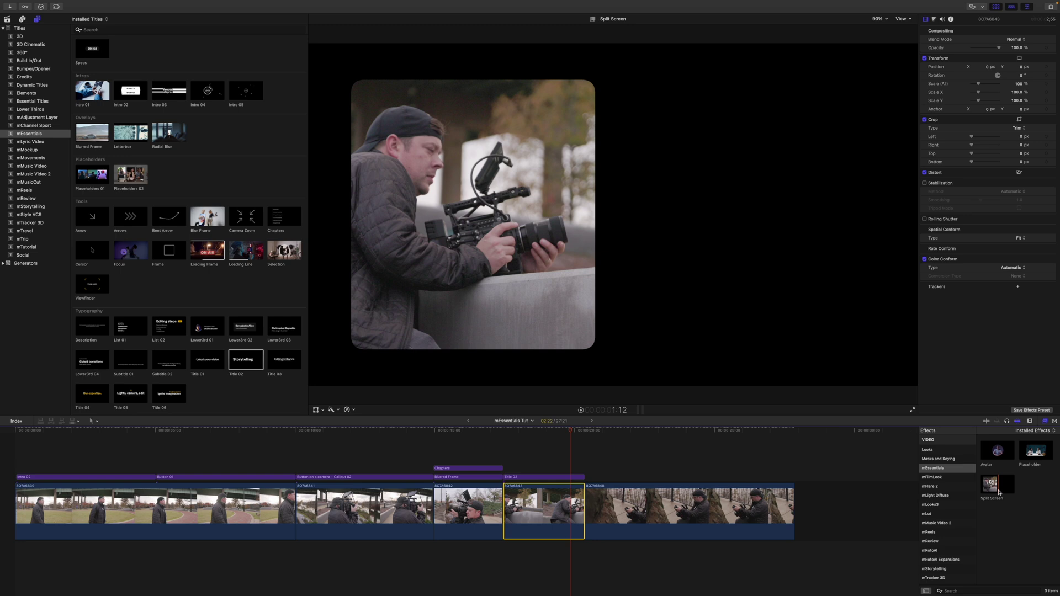
pyautogui.moveTo(999, 493); pyautogui.dragTo(686, 525)
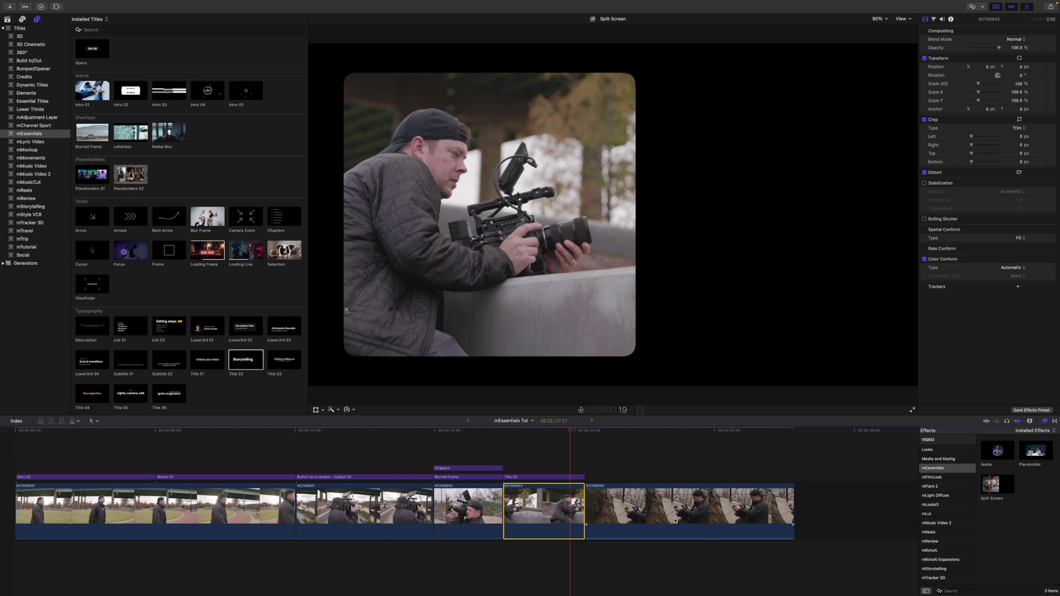
pyautogui.click(624, 501)
pyautogui.moveTo(625, 505); pyautogui.dragTo(418, 442)
pyautogui.moveTo(375, 484); pyautogui.dragTo(504, 484)
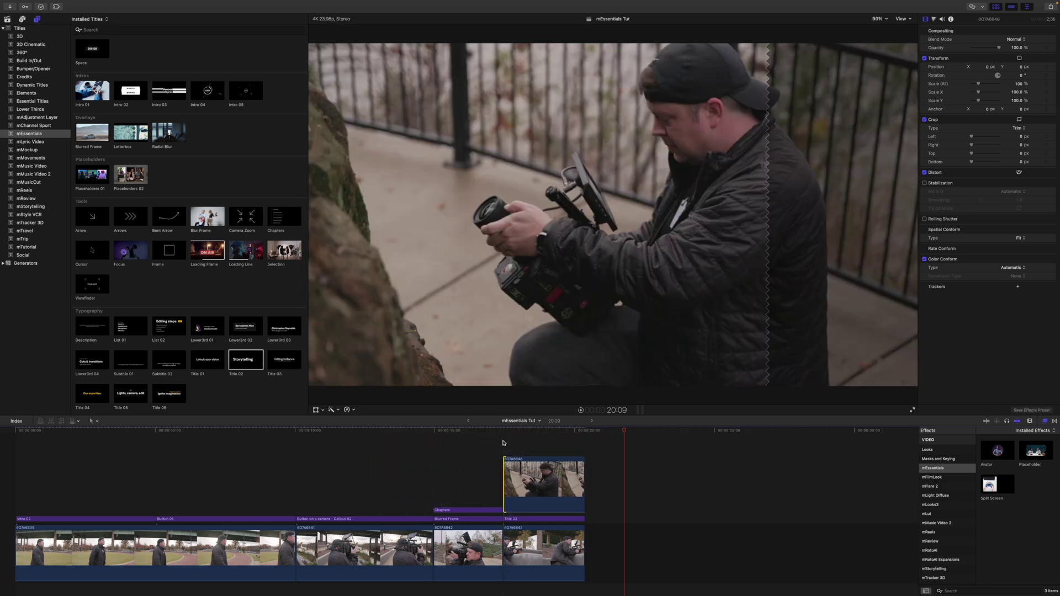
# Apply the mEssentials Placeholder effect to connected clip 8O7A6848, turning it into a rounded inset.
pyautogui.click(505, 469)
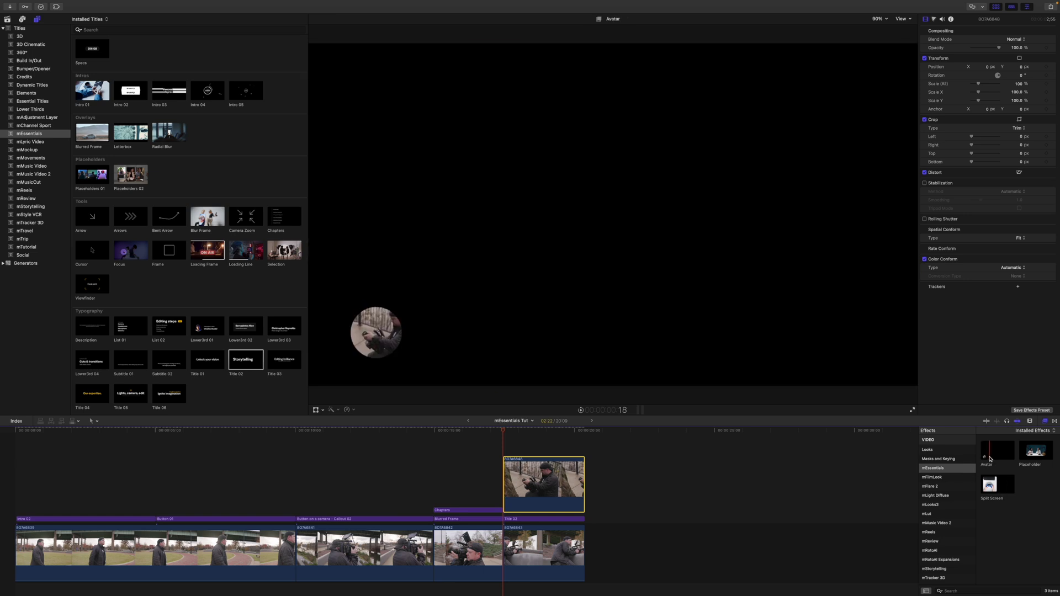
pyautogui.click(1026, 453)
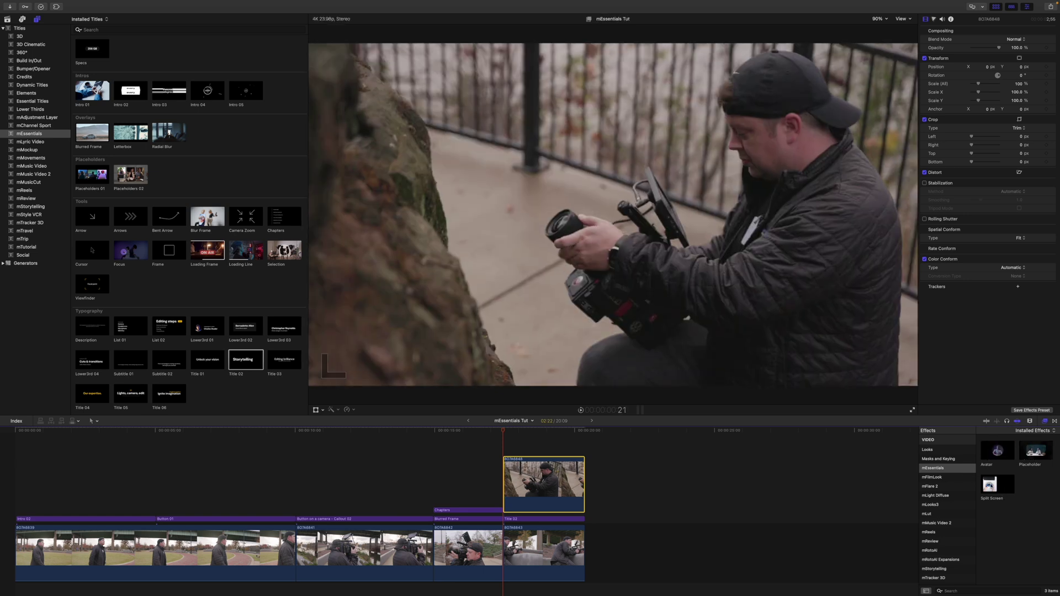
pyautogui.moveTo(990, 454); pyautogui.dragTo(557, 482)
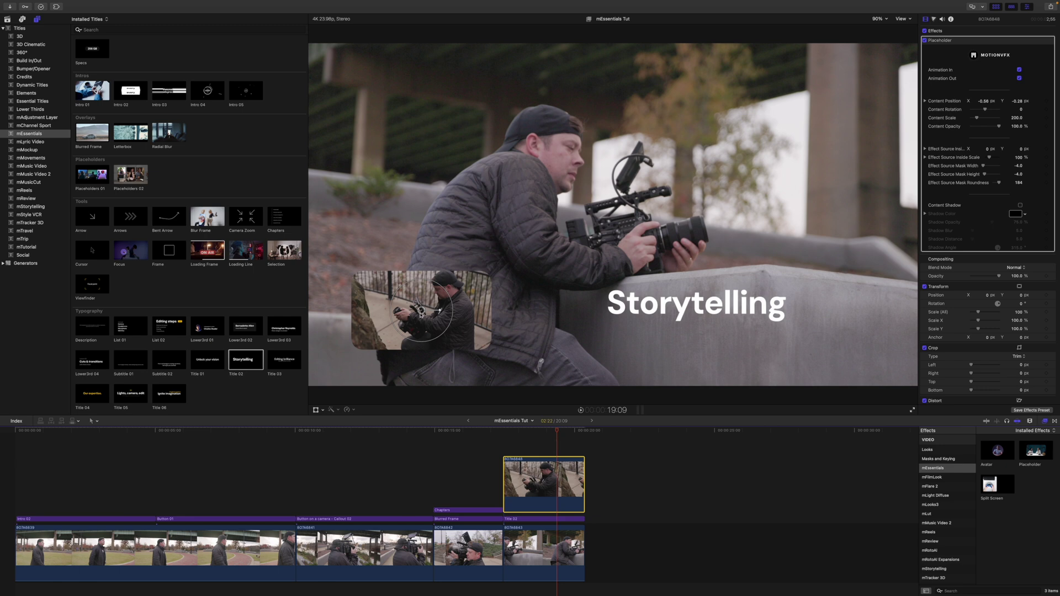
# Move the inset lower right beside the Storytelling title, stack Title 02 on top, and fine-tune the inset.
pyautogui.moveTo(421, 311); pyautogui.dragTo(797, 335)
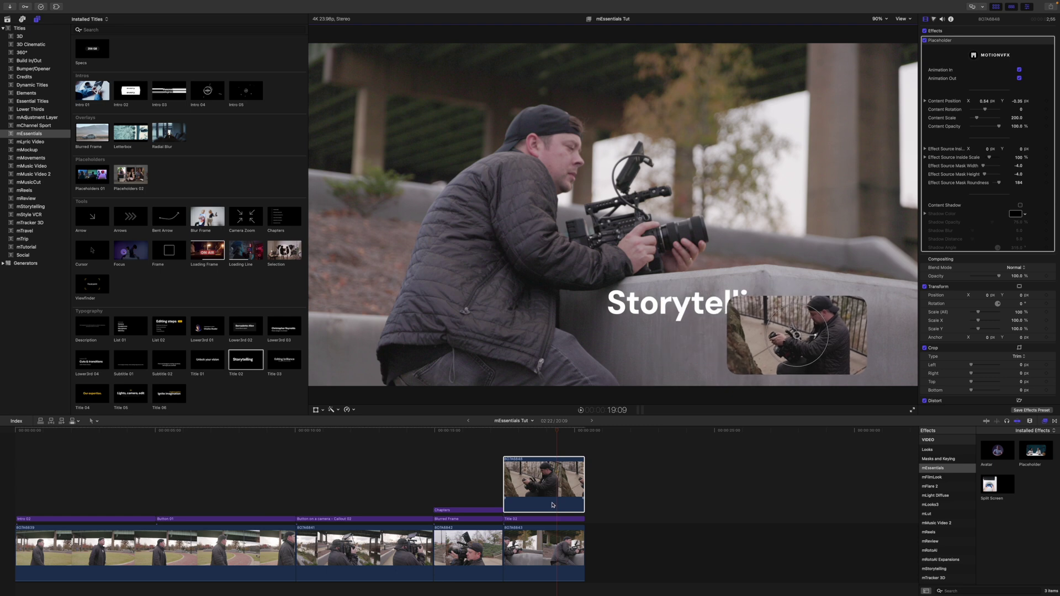
pyautogui.moveTo(554, 521); pyautogui.dragTo(555, 450)
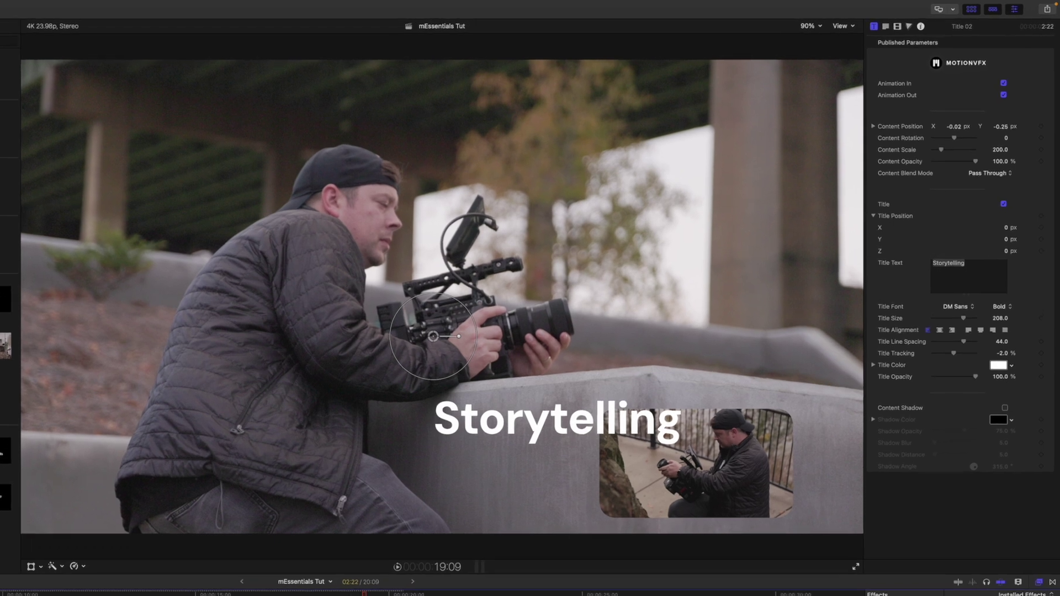
pyautogui.click(805, 347)
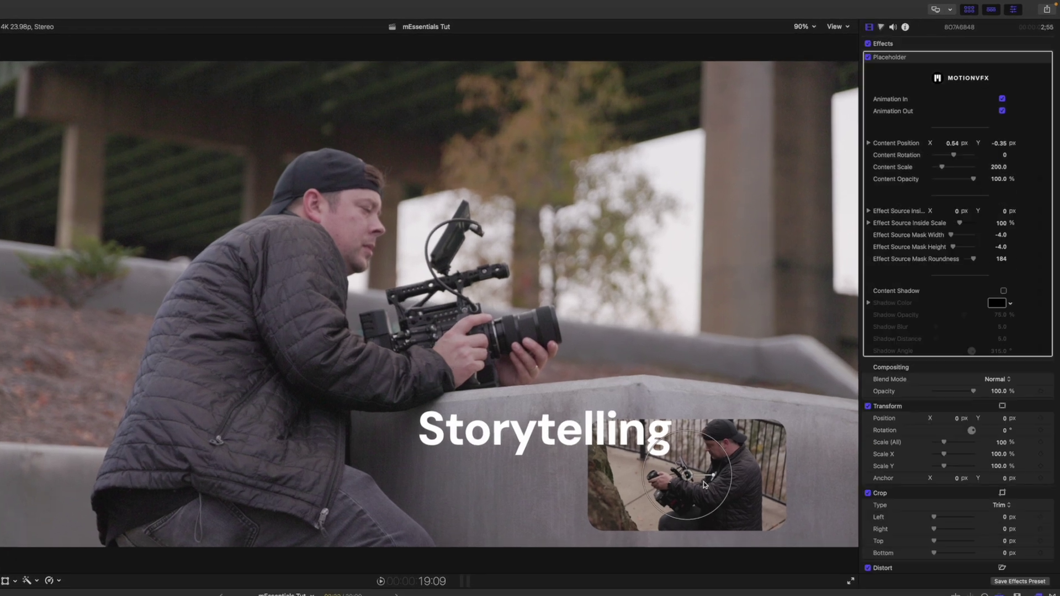
pyautogui.moveTo(687, 476)
pyautogui.mouseDown()
pyautogui.moveTo(664, 468)
pyautogui.moveTo(676, 468)
pyautogui.mouseUp()
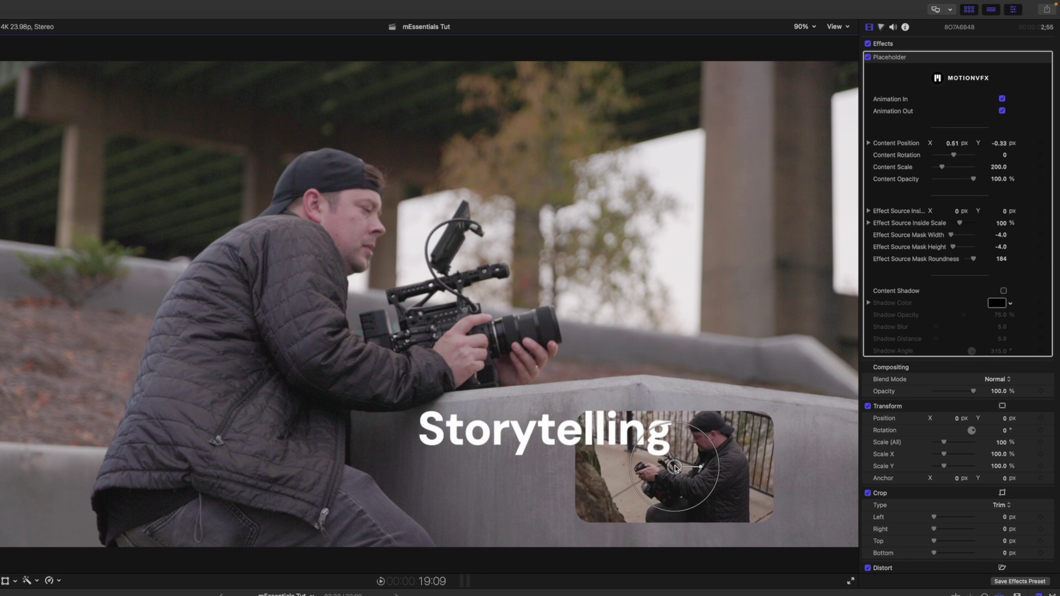
pyautogui.moveTo(675, 467); pyautogui.dragTo(678, 468)
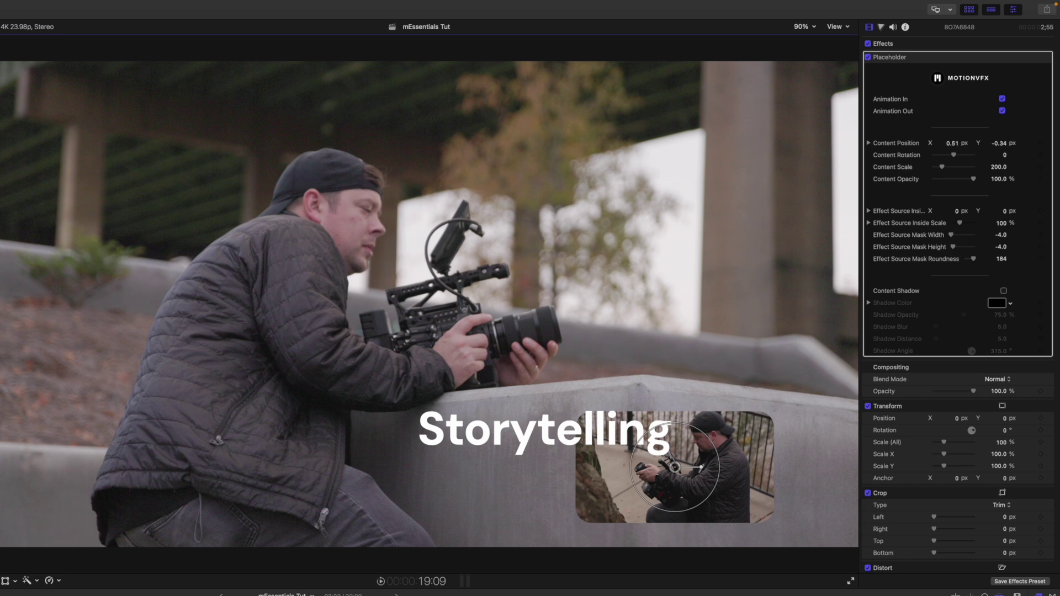
pyautogui.press('l')
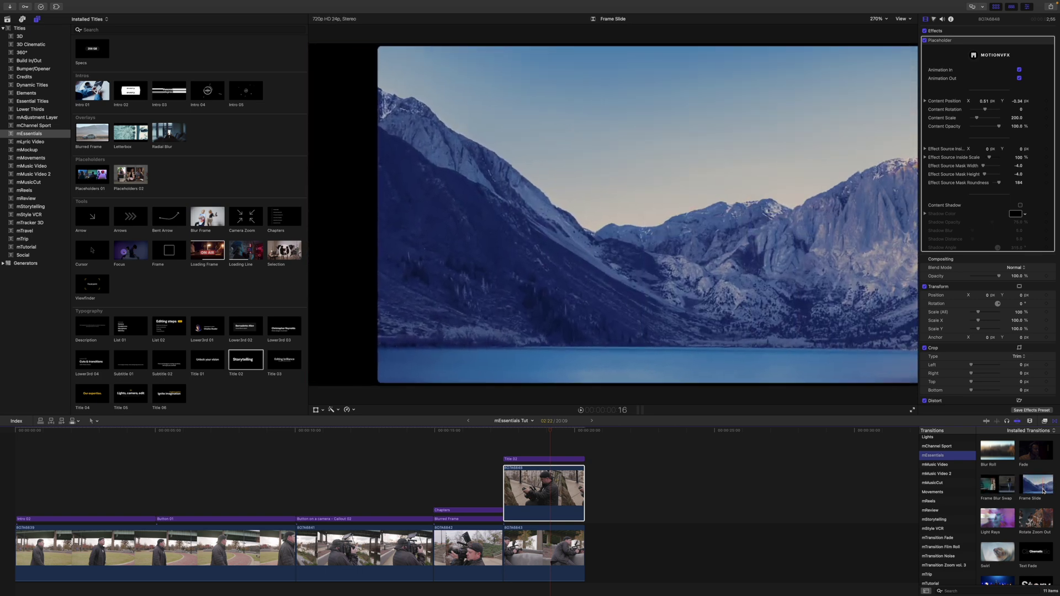
# Drop the Text Zoom Out transition onto the edit between the first two storyline clips.
pyautogui.scroll(-2, 1027, 513)
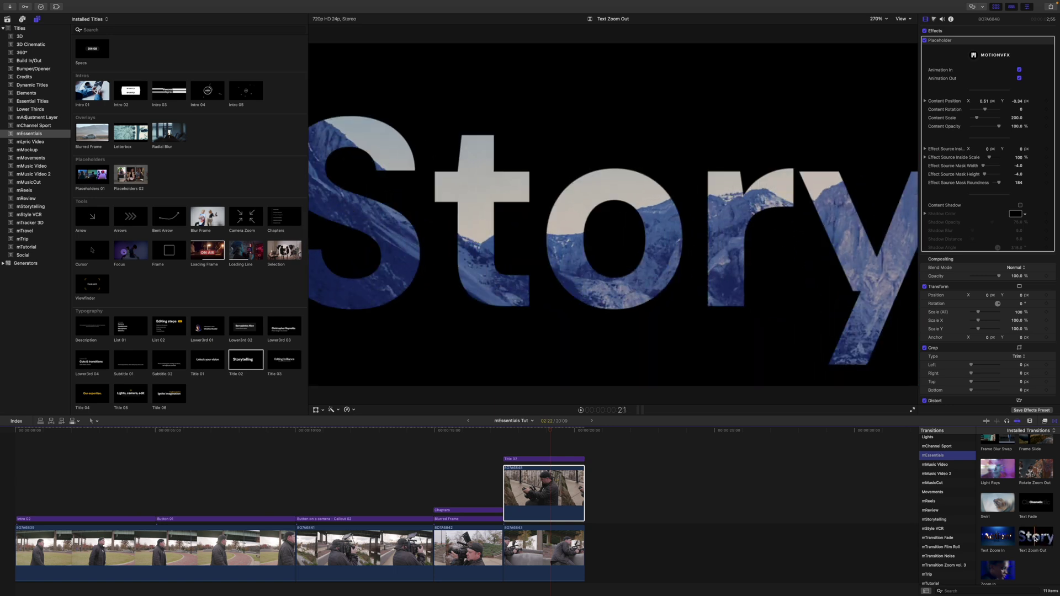
pyautogui.moveTo(1035, 538); pyautogui.dragTo(314, 559)
pyautogui.click(287, 486)
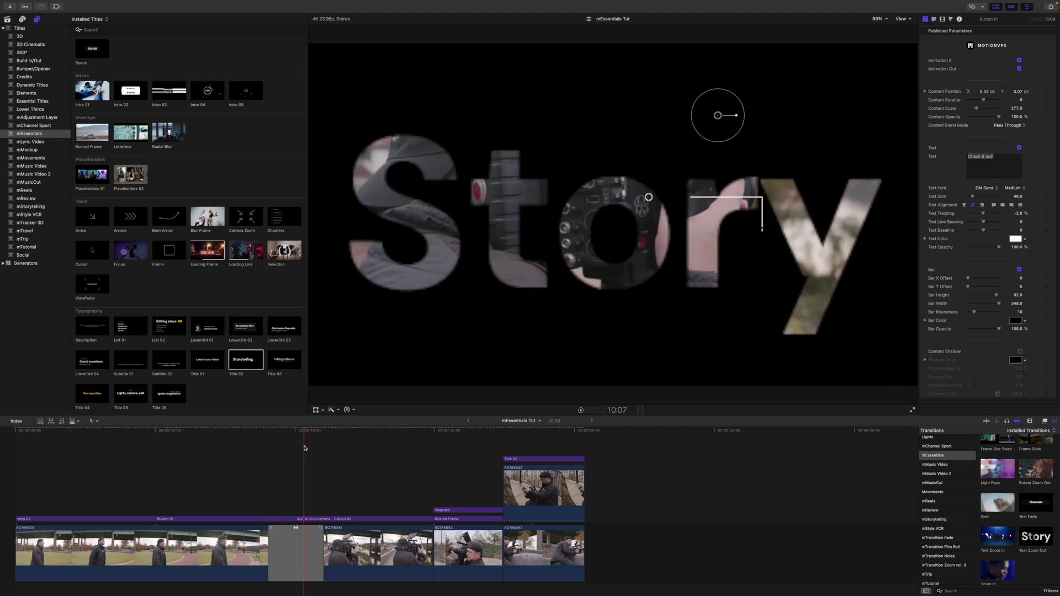
# Recentre the Text Zoom Out transition's Story text at Text Position X 0.3, Y -4.9 px.
pyautogui.click(307, 521)
pyautogui.click(303, 538)
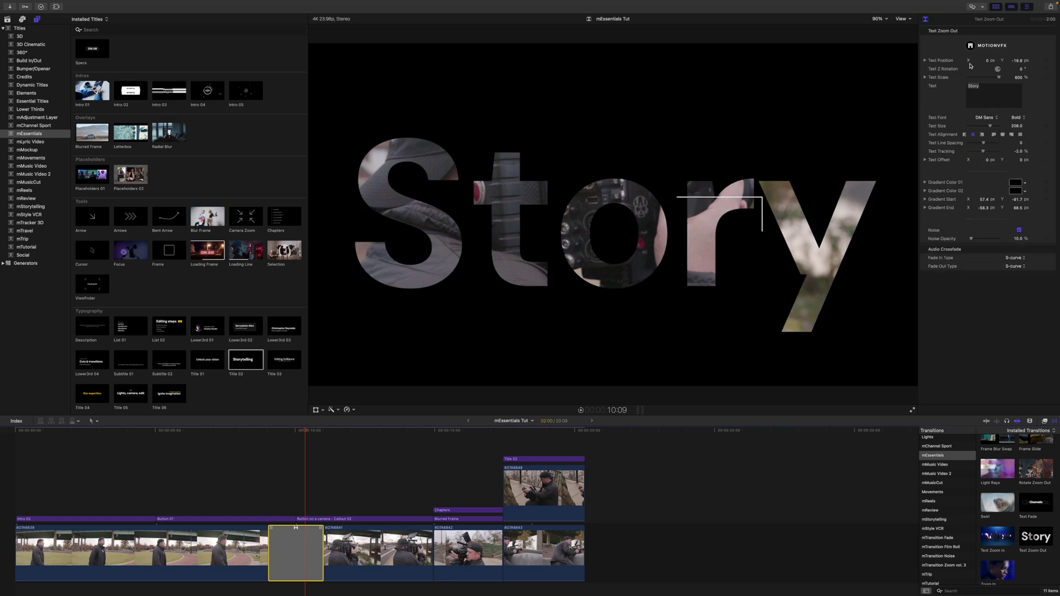
pyautogui.moveTo(988, 63); pyautogui.dragTo(999, 63)
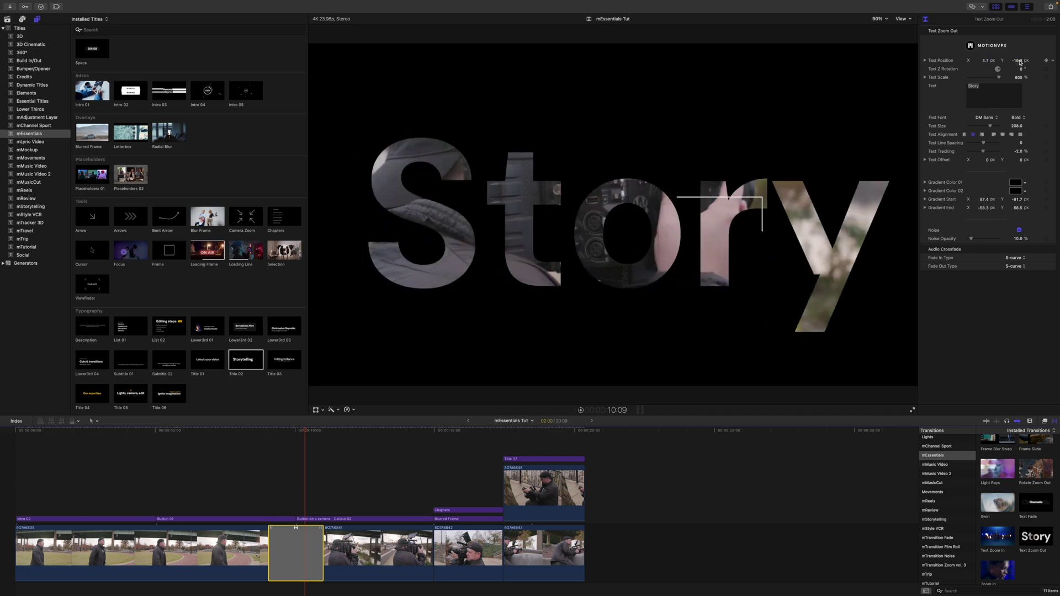
pyautogui.click(308, 519)
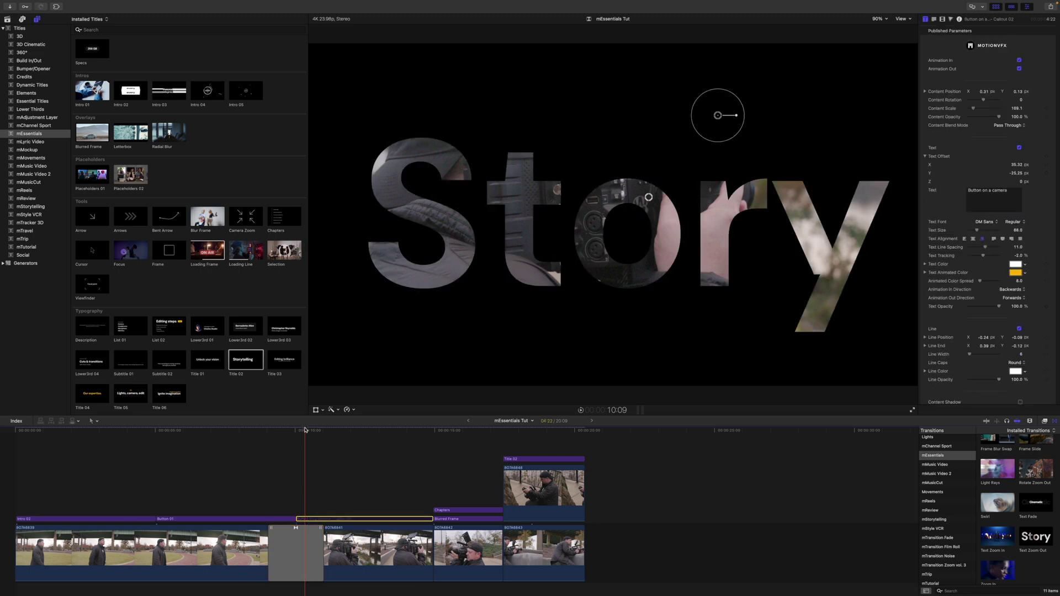
pyautogui.click(295, 552)
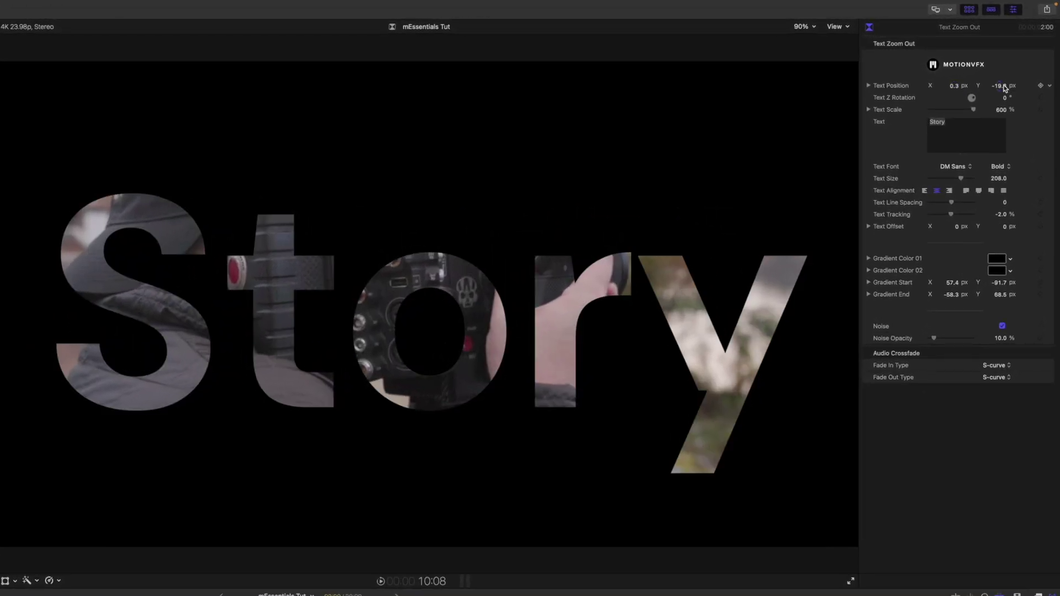
pyautogui.moveTo(1004, 88); pyautogui.dragTo(1007, 112)
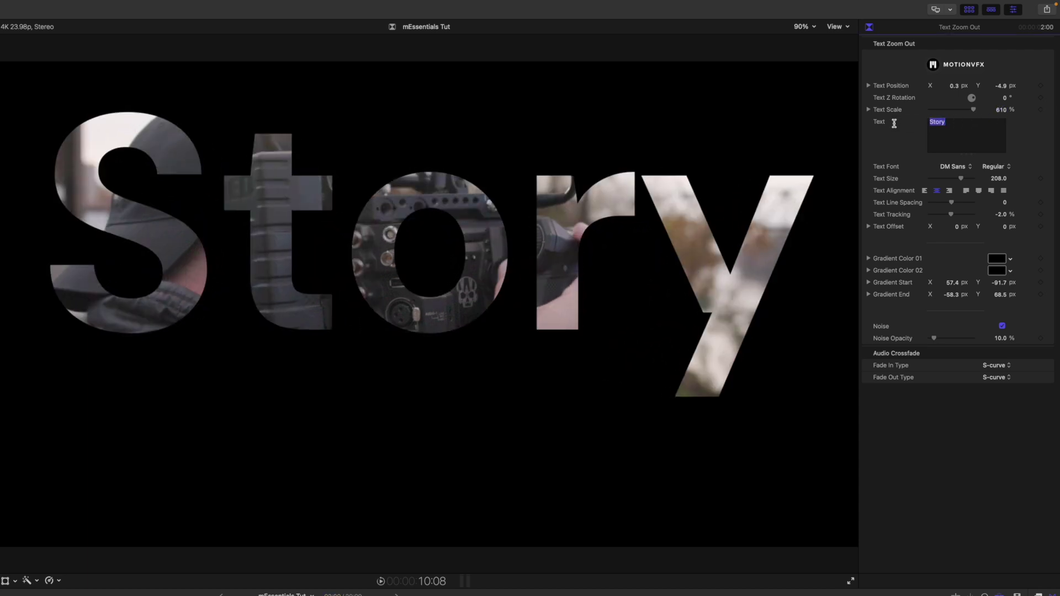
# Make the transition read Camera at 435% scale, then add Frame Blur Swap between 8O7A6841 and 8O7A6842.
pyautogui.write('Camera')
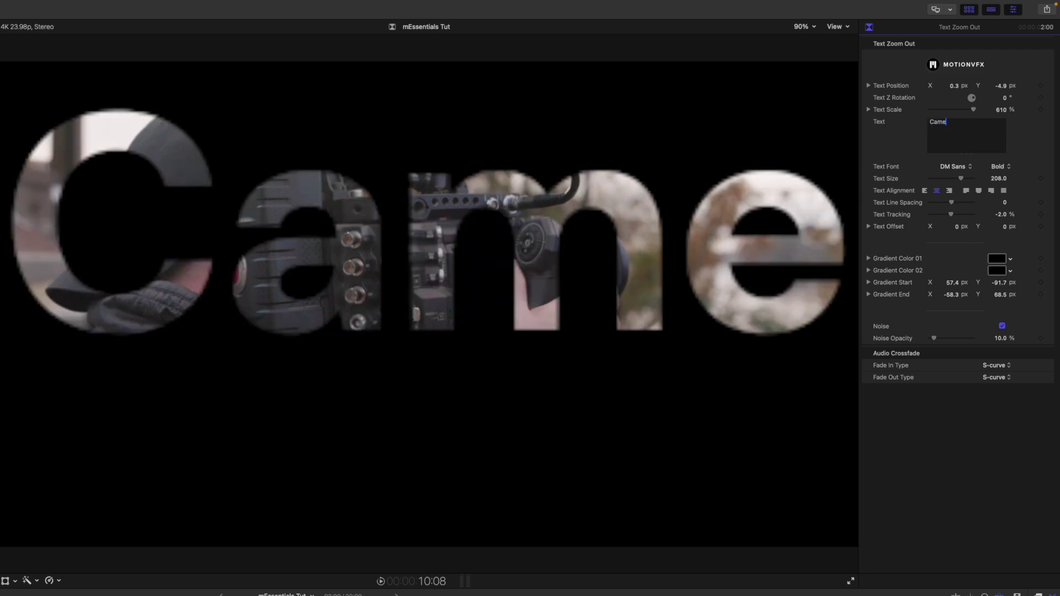
pyautogui.moveTo(1002, 110); pyautogui.dragTo(1006, 109)
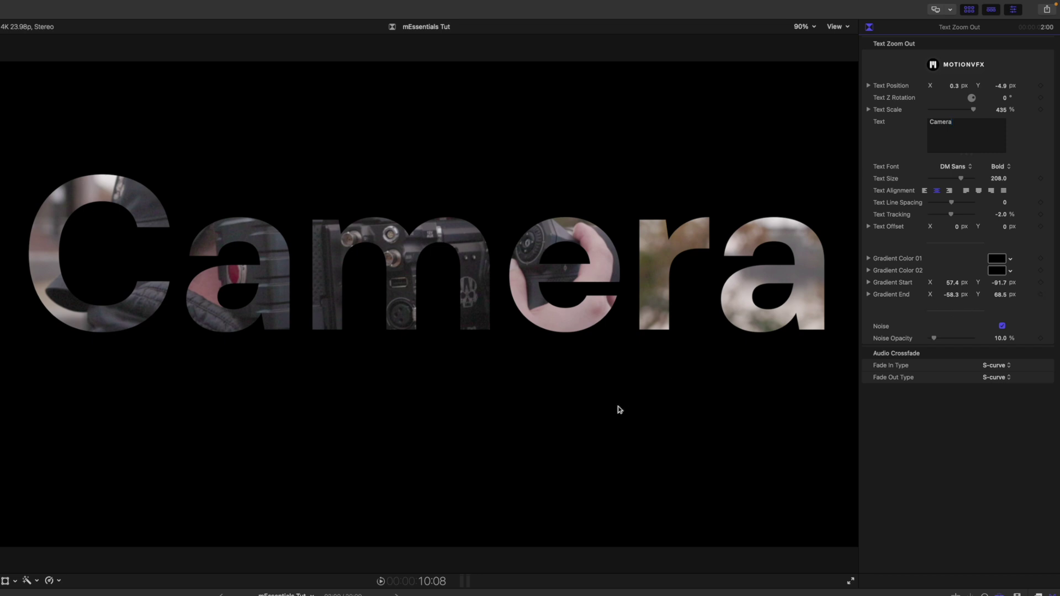
pyautogui.press('space')
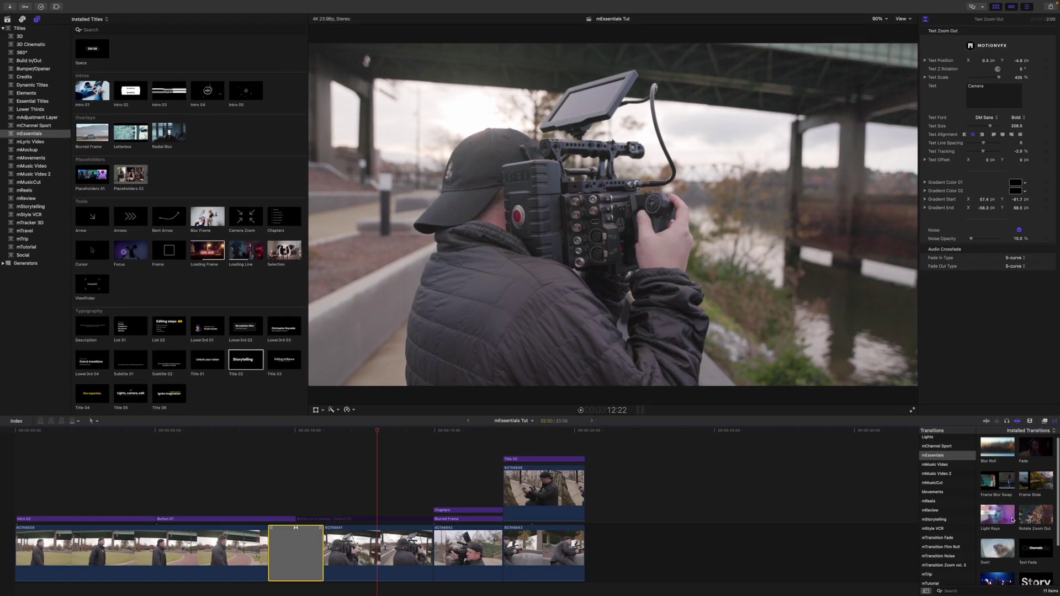
pyautogui.moveTo(991, 488); pyautogui.dragTo(438, 551)
pyautogui.moveTo(379, 433); pyautogui.dragTo(427, 446)
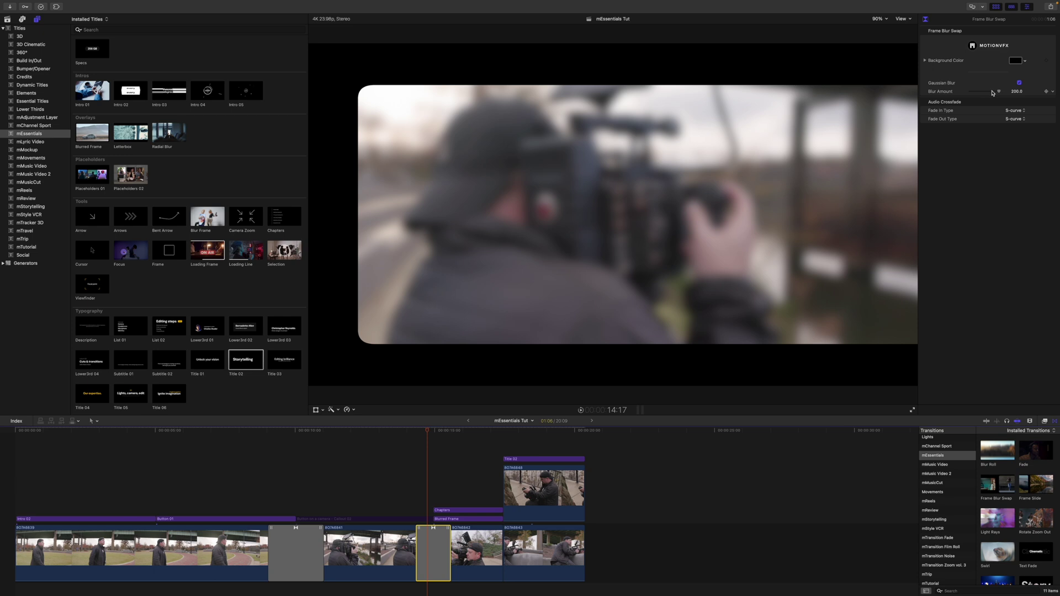
pyautogui.moveTo(425, 434); pyautogui.dragTo(417, 435)
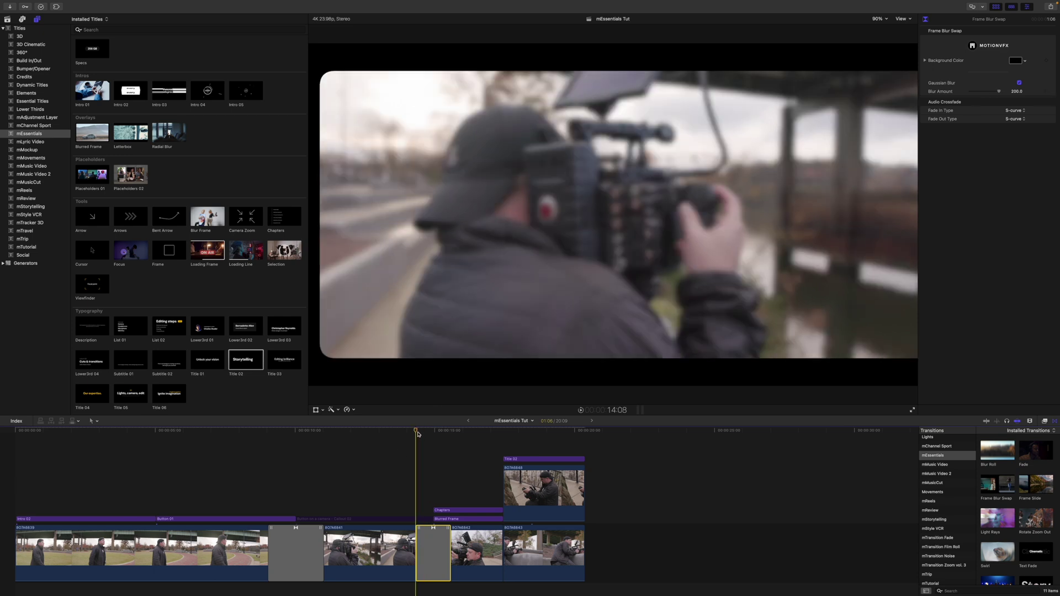
pyautogui.press('space')
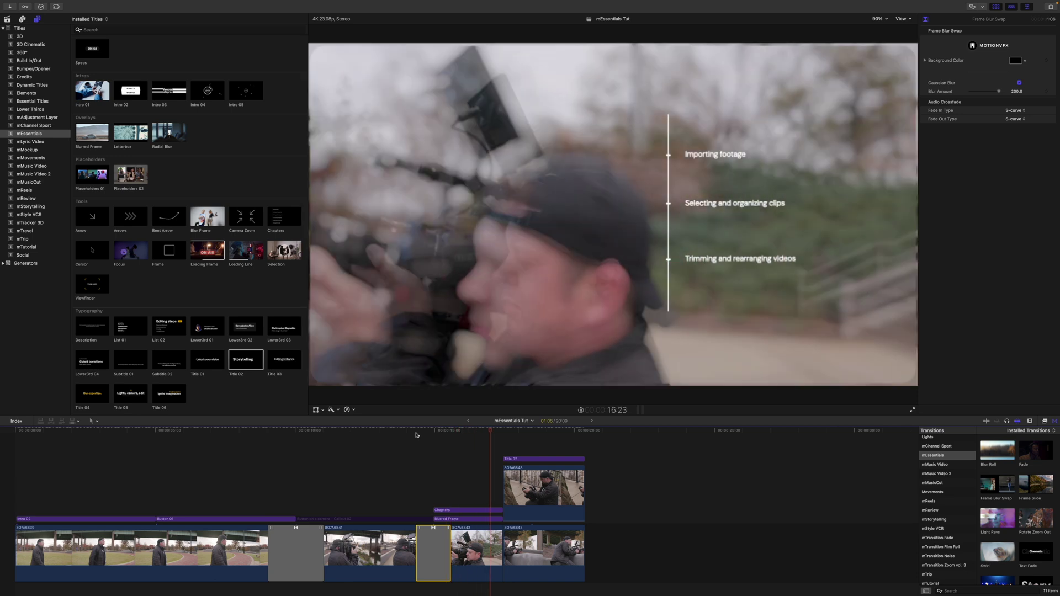
pyautogui.moveTo(491, 433); pyautogui.dragTo(541, 436)
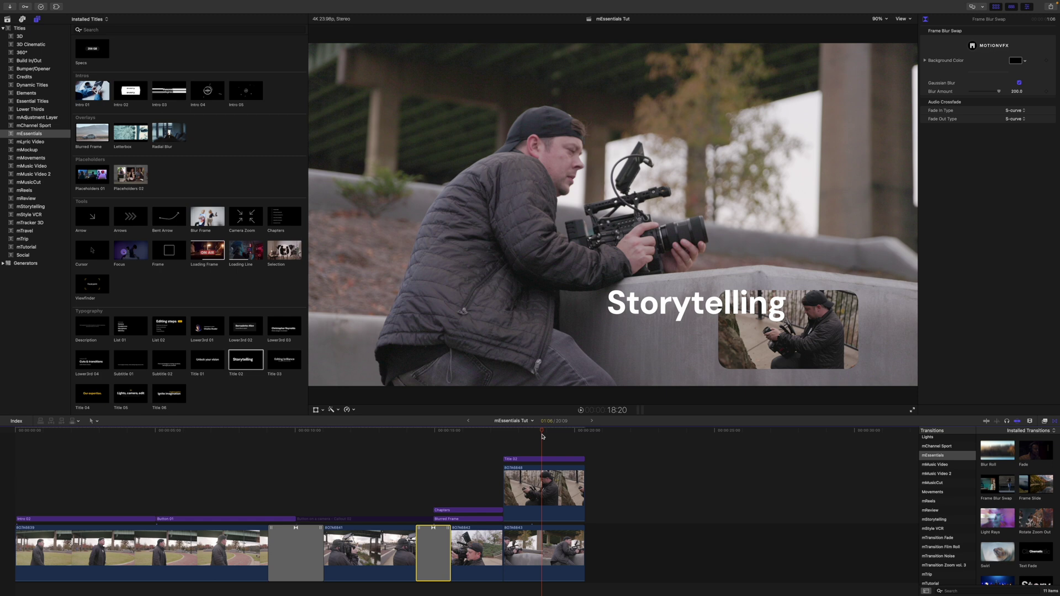